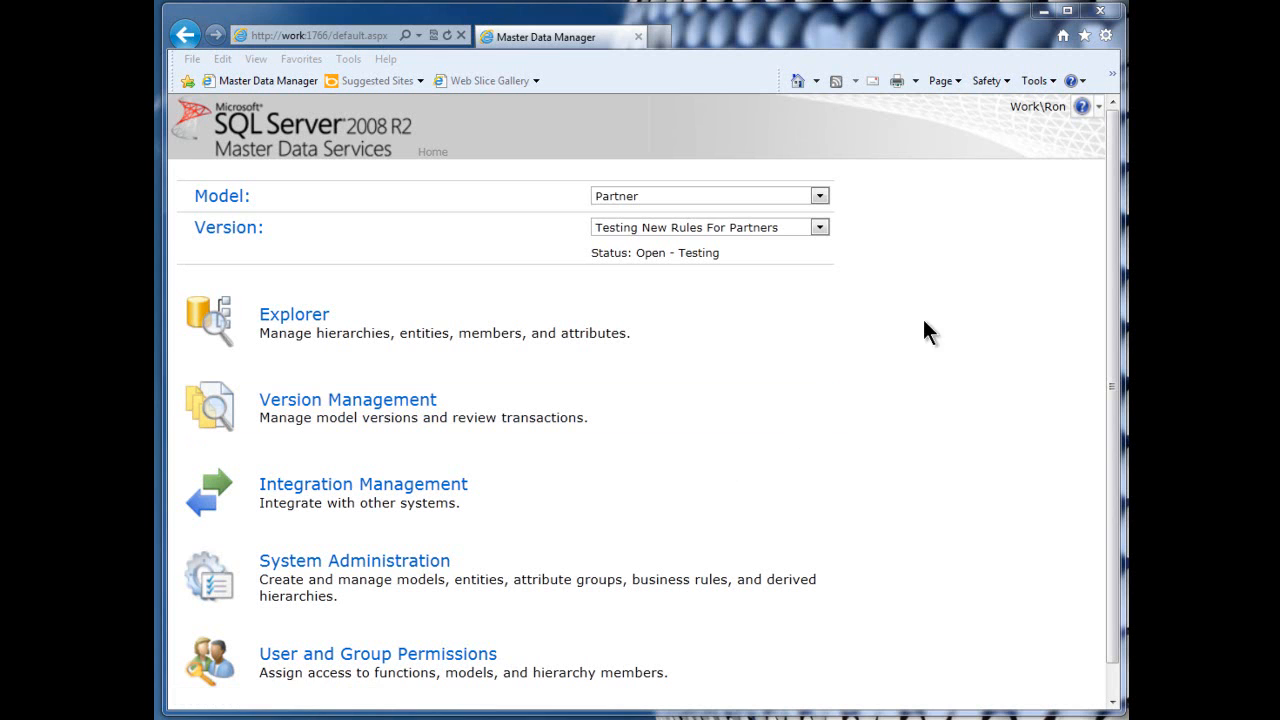
- Open the Partner entity's members in Explorer and examine their contact attributes, including Telephone, in the General Information group
{"action": "left_click", "coordinate": [440, 335]}
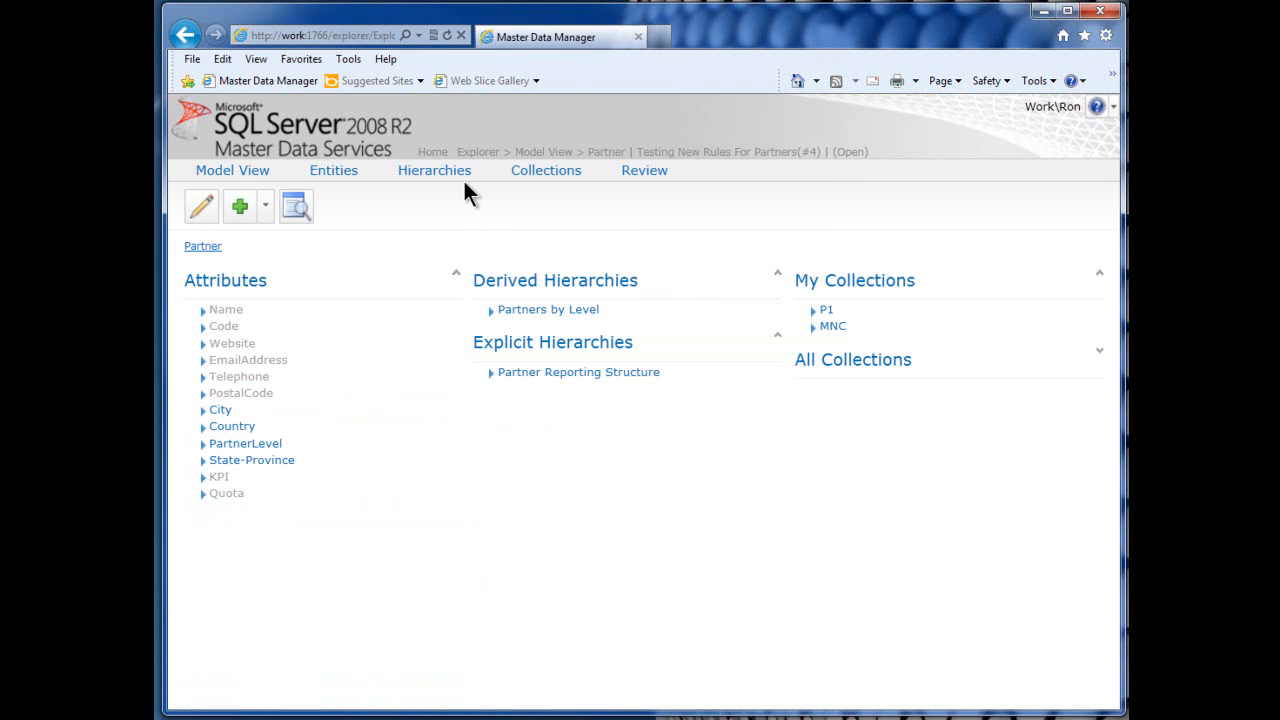
{"action": "mouse_move", "coordinate": [337, 174]}
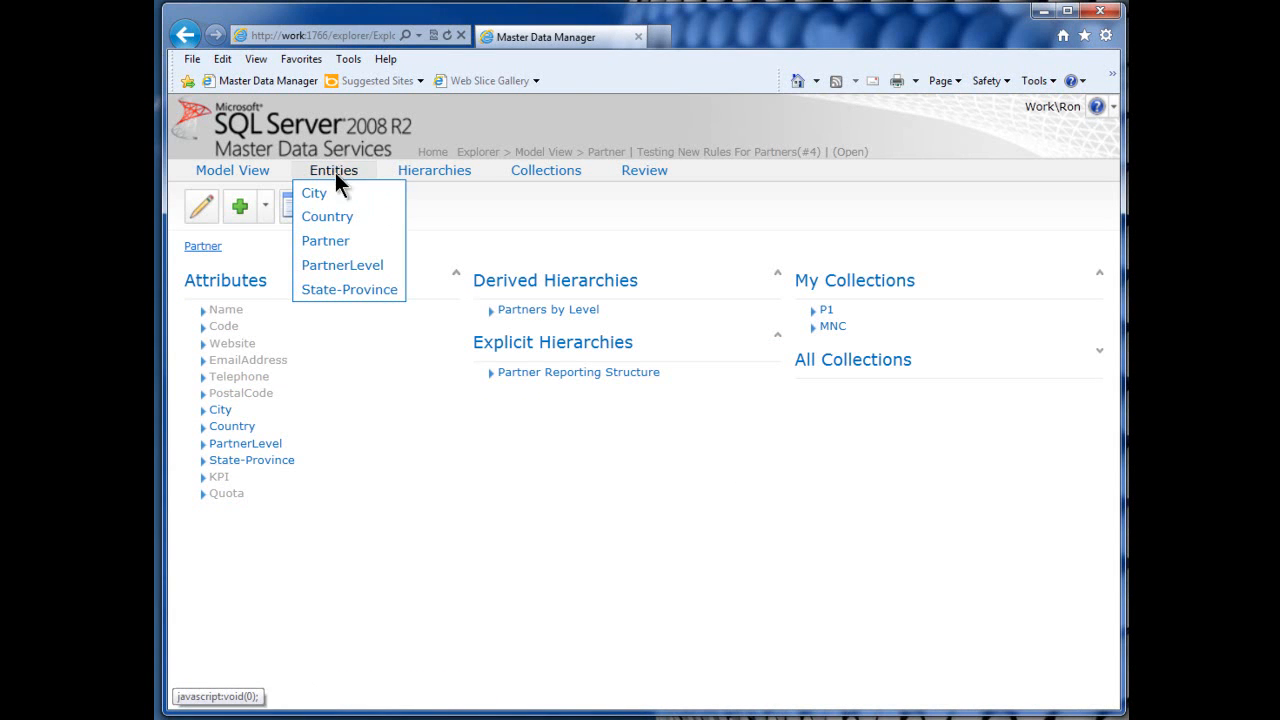
{"action": "left_click", "coordinate": [346, 242]}
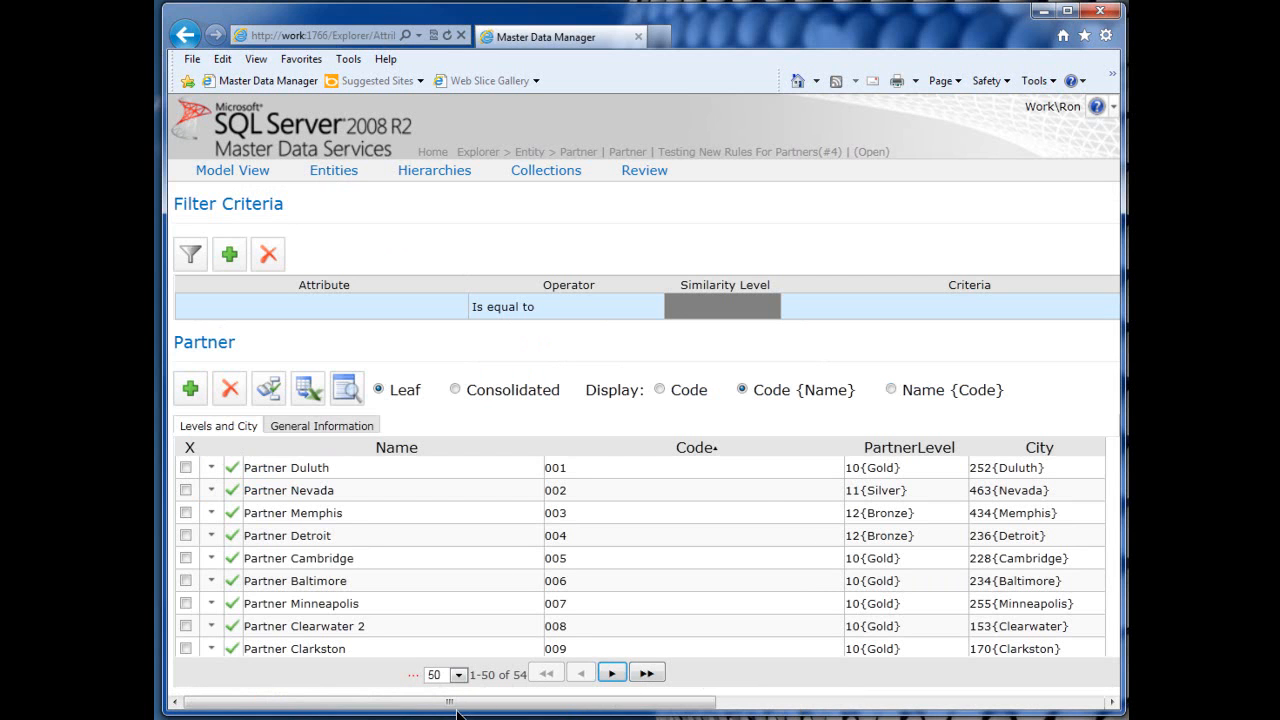
{"action": "left_click_drag", "start_coordinate": [457, 711], "coordinate": [428, 702]}
{"action": "left_click", "coordinate": [322, 426]}
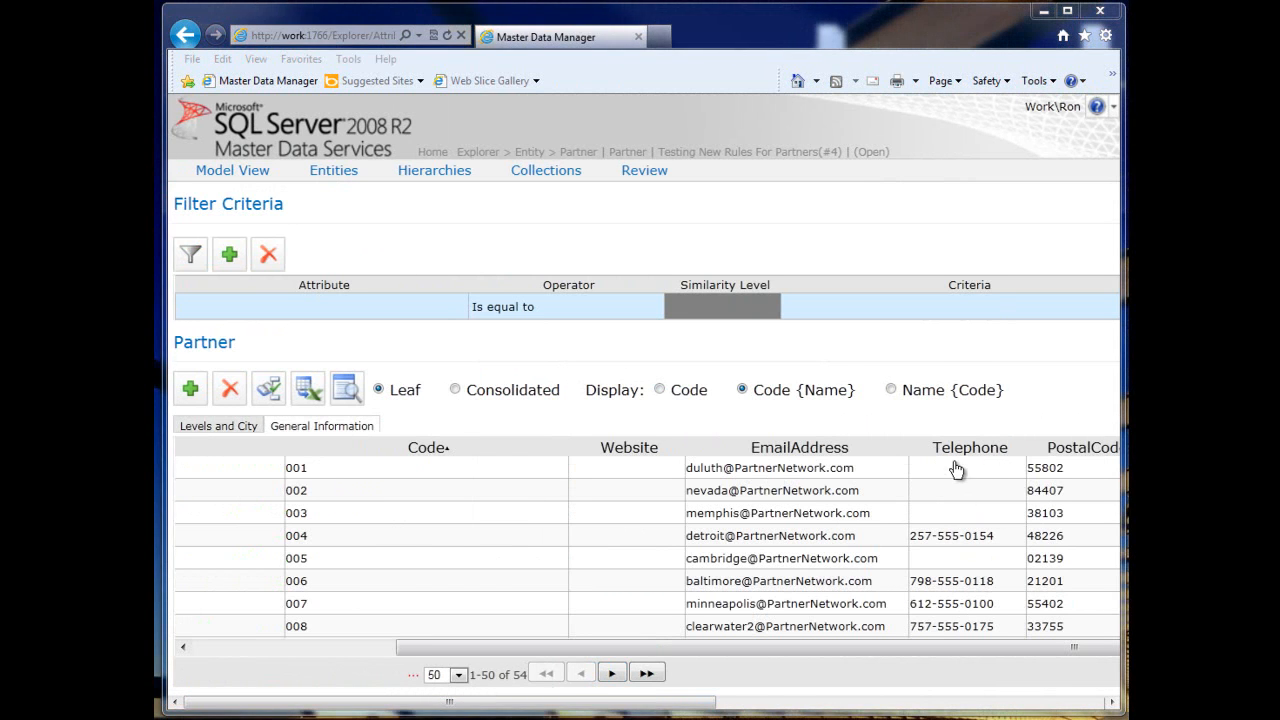
{"action": "left_click_drag", "start_coordinate": [744, 648], "coordinate": [780, 650]}
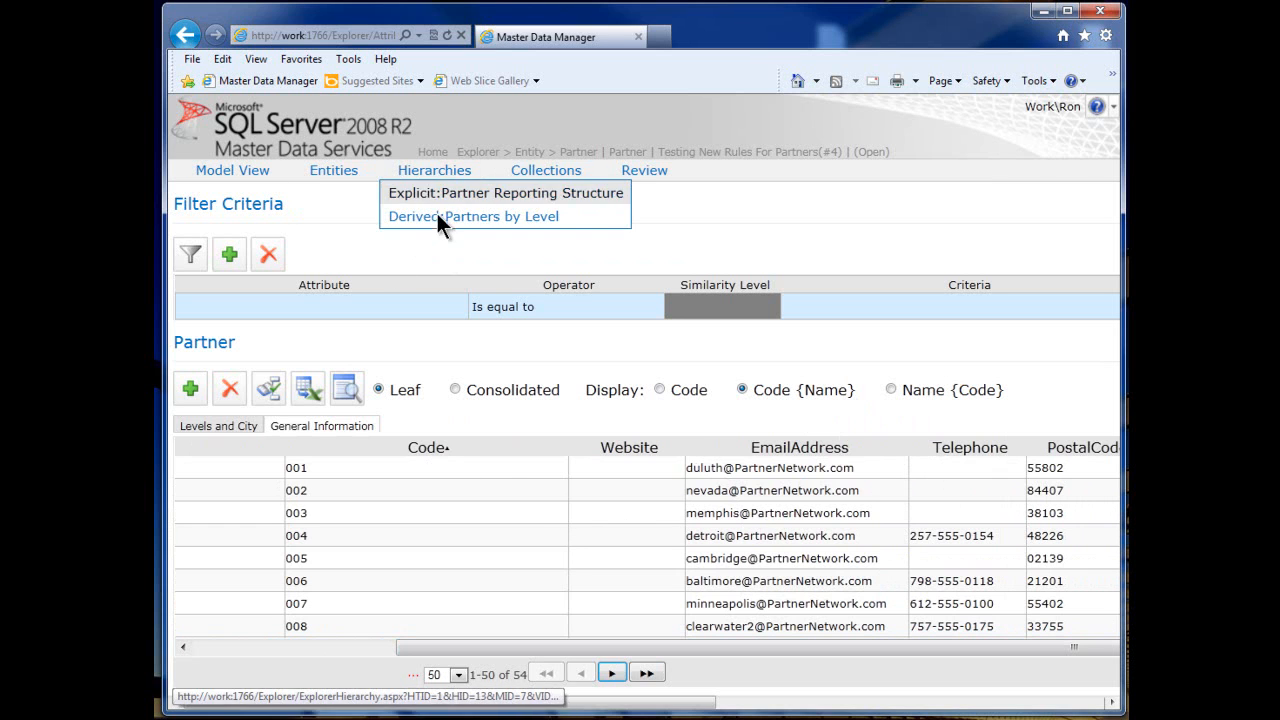
- Go to System Administration from the home page and open Business Rule Maintenance
{"action": "left_click", "coordinate": [433, 153]}
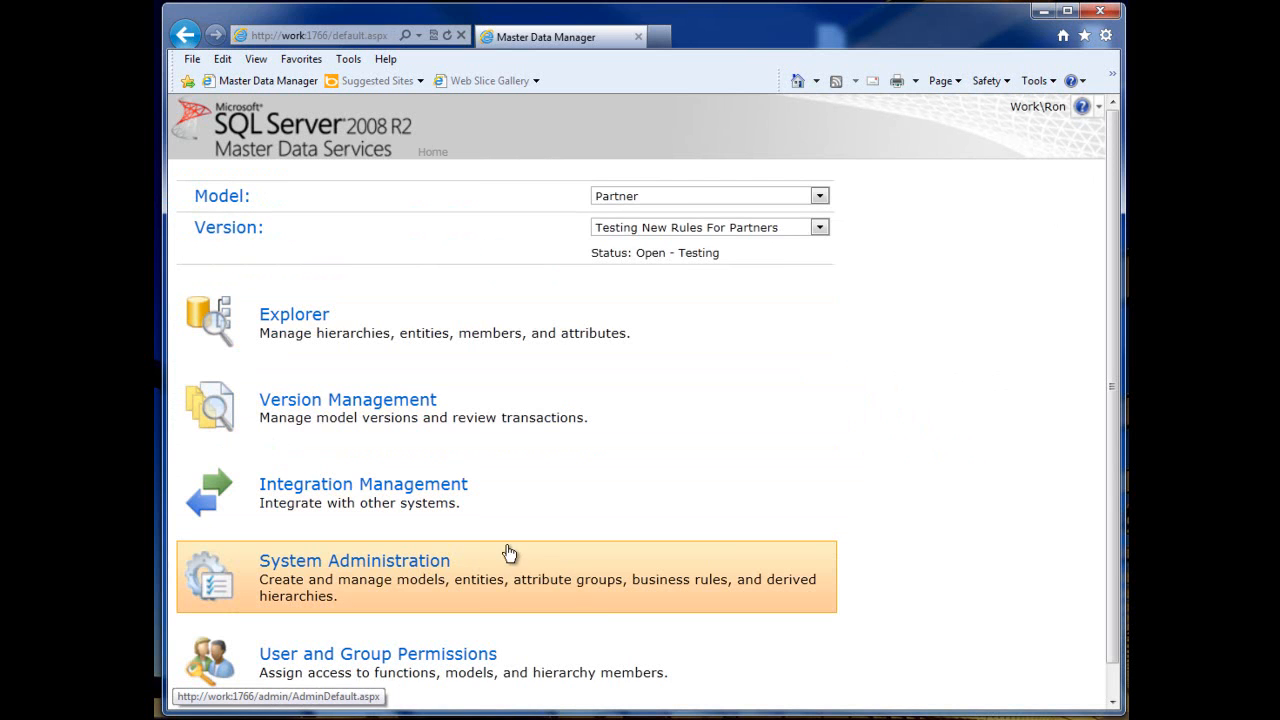
{"action": "left_click", "coordinate": [491, 582]}
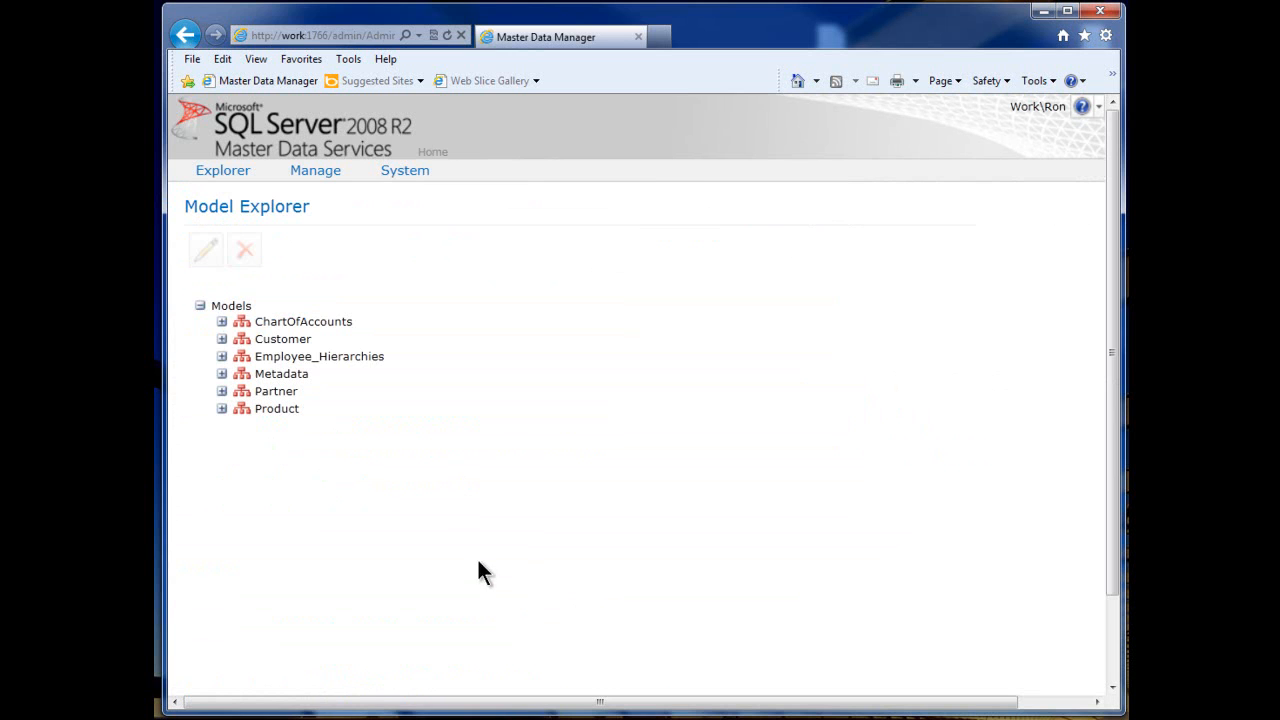
{"action": "mouse_move", "coordinate": [315, 172]}
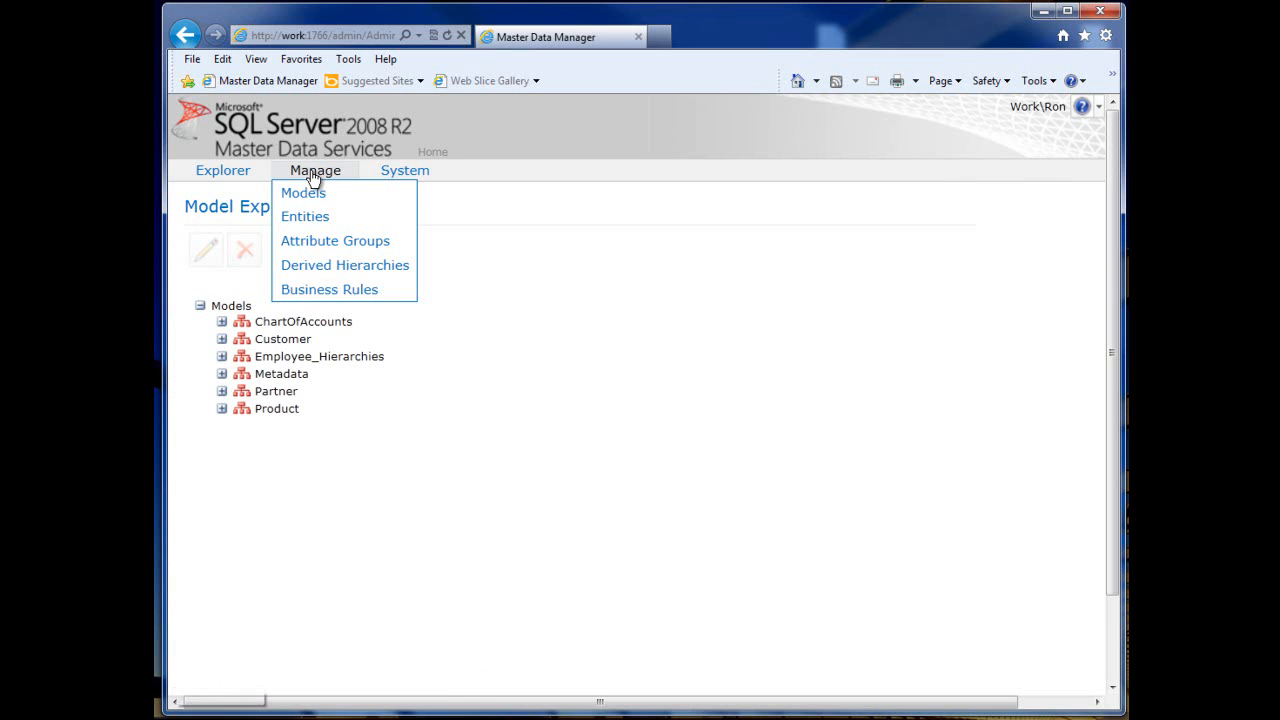
{"action": "left_click", "coordinate": [345, 291]}
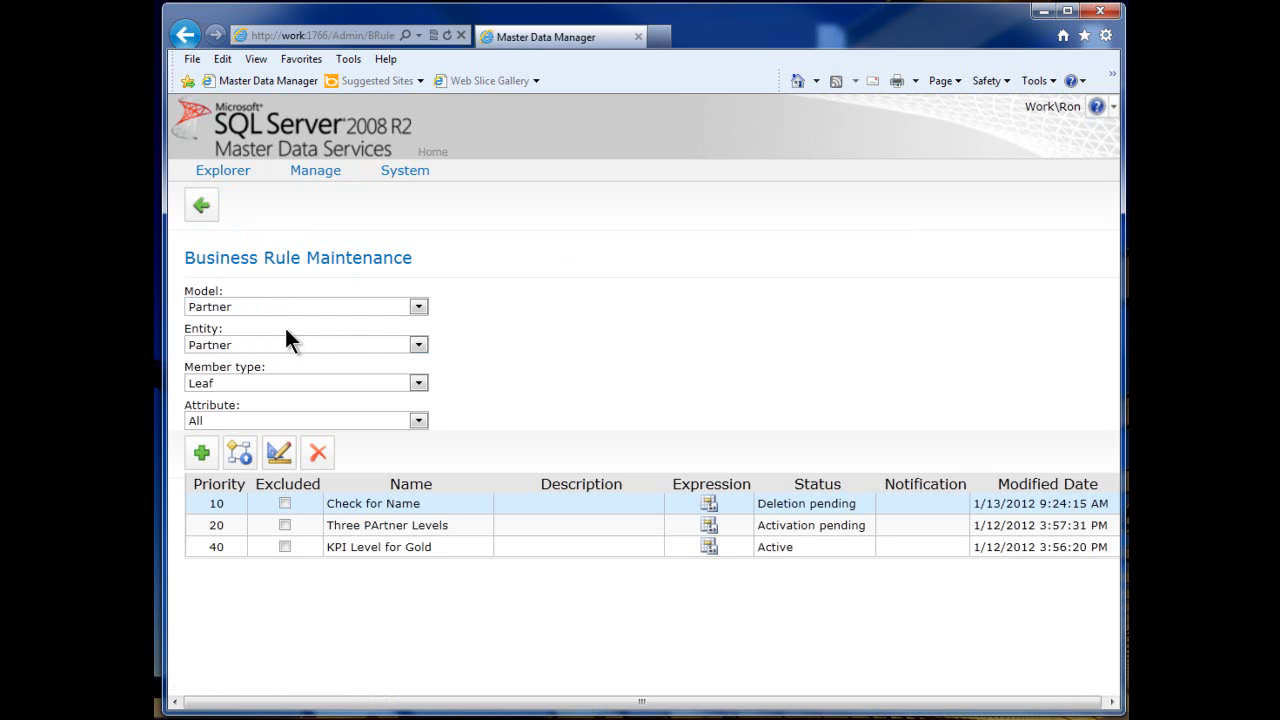
- Review the entity and member type choices, and check the rules for the Telephone attribute before restoring the attribute filter to All
{"action": "left_click", "coordinate": [419, 344]}
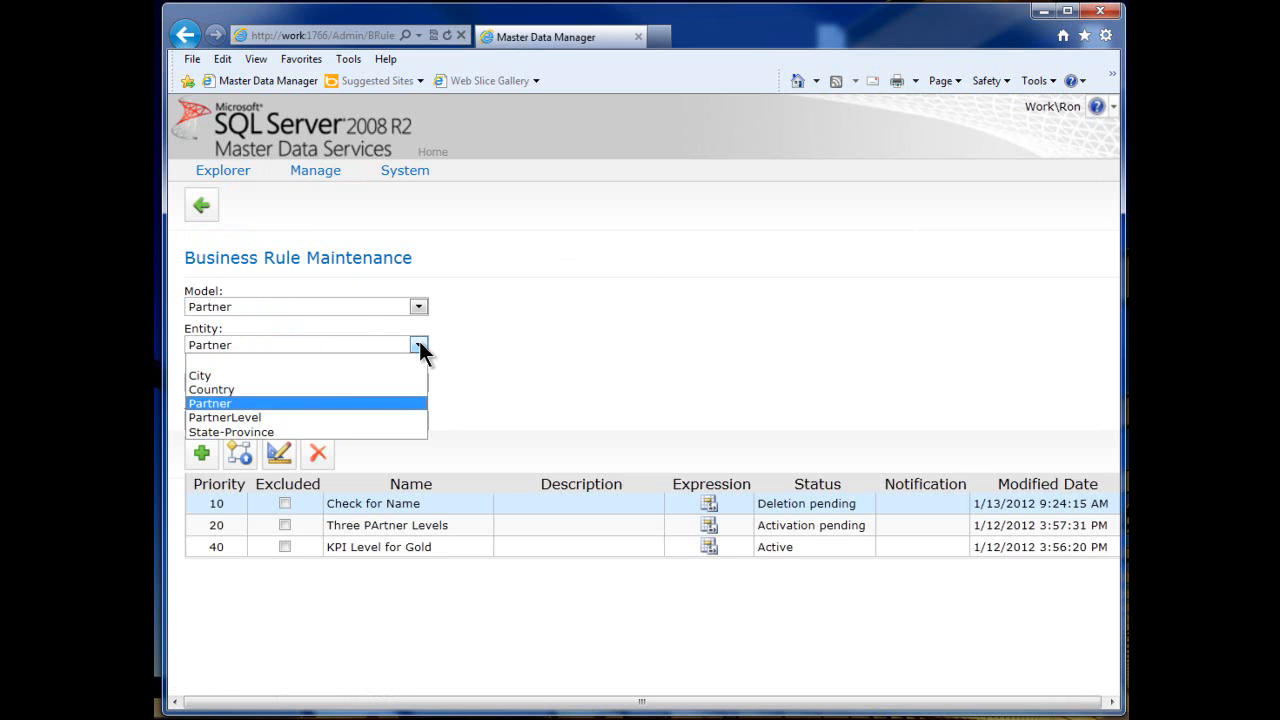
{"action": "left_click", "coordinate": [419, 344]}
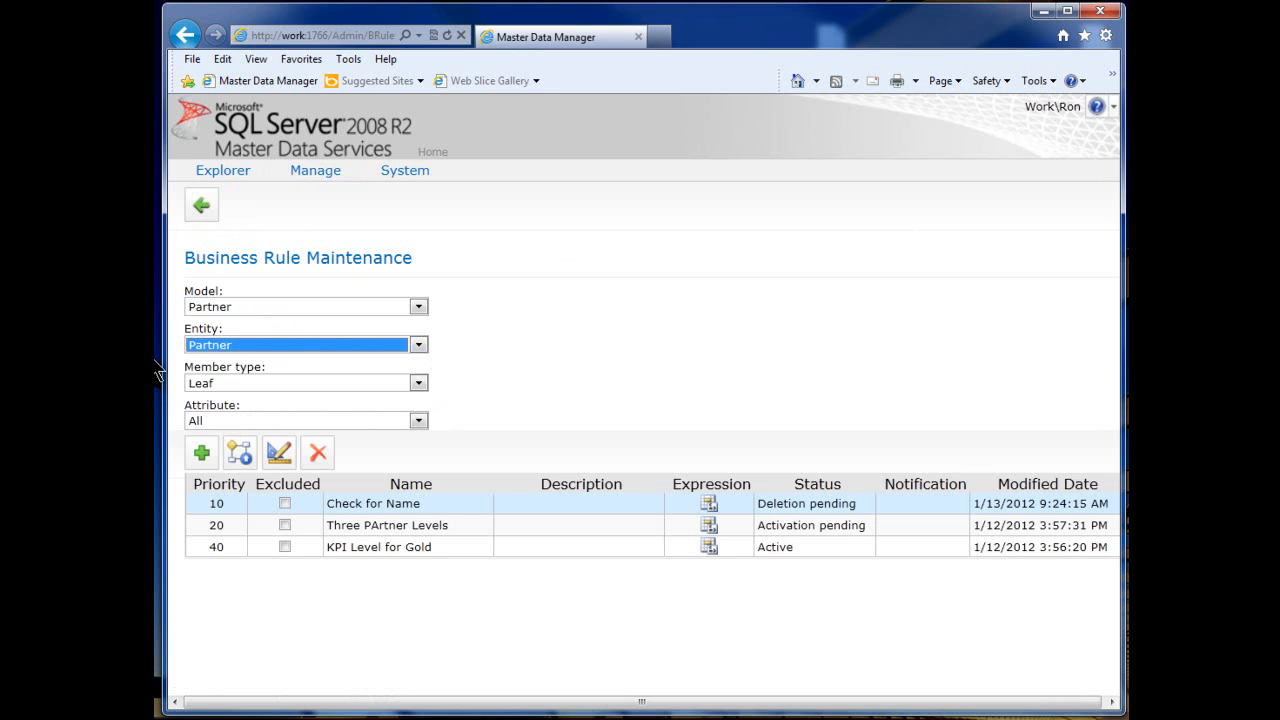
{"action": "left_click", "coordinate": [419, 384]}
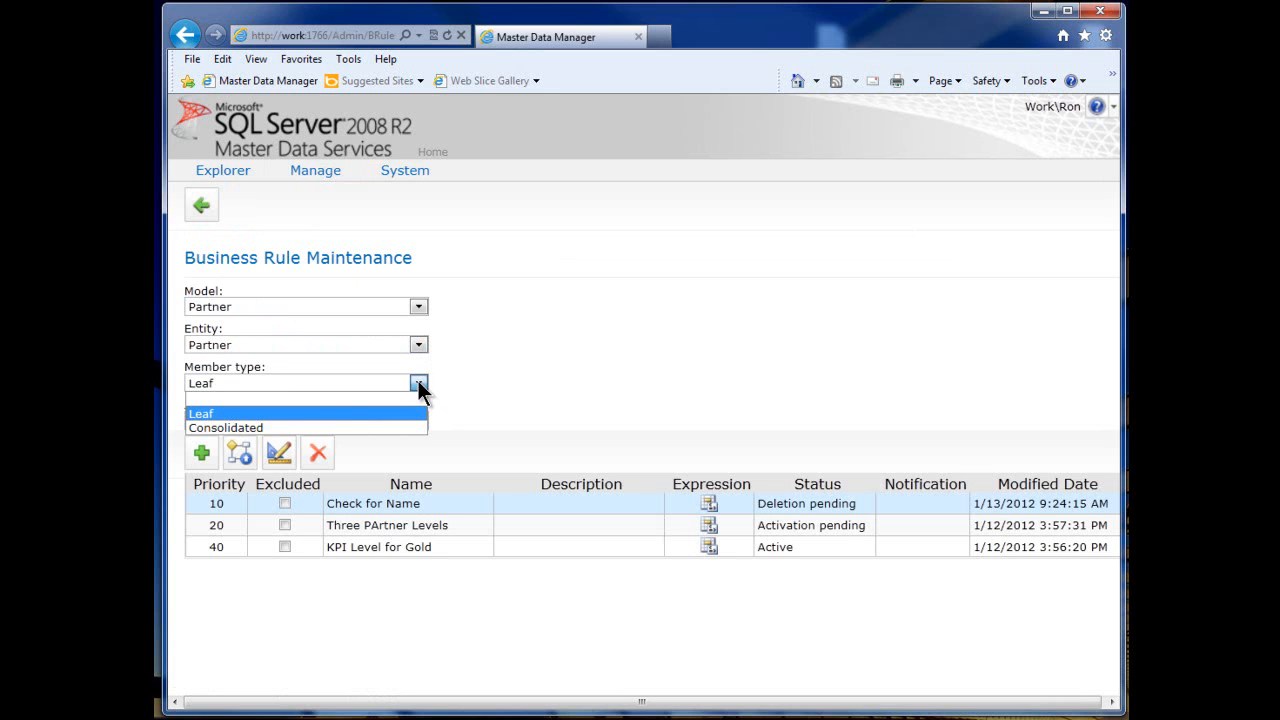
{"action": "left_click", "coordinate": [418, 381]}
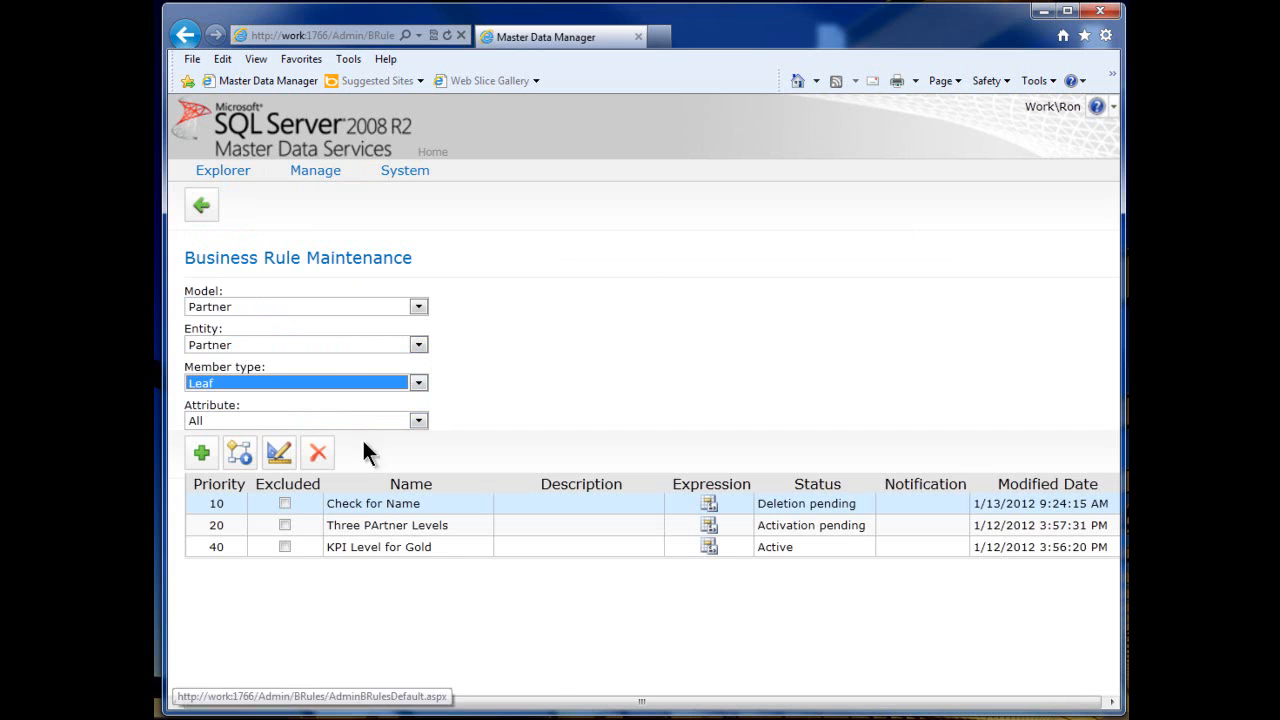
{"action": "left_click", "coordinate": [418, 420]}
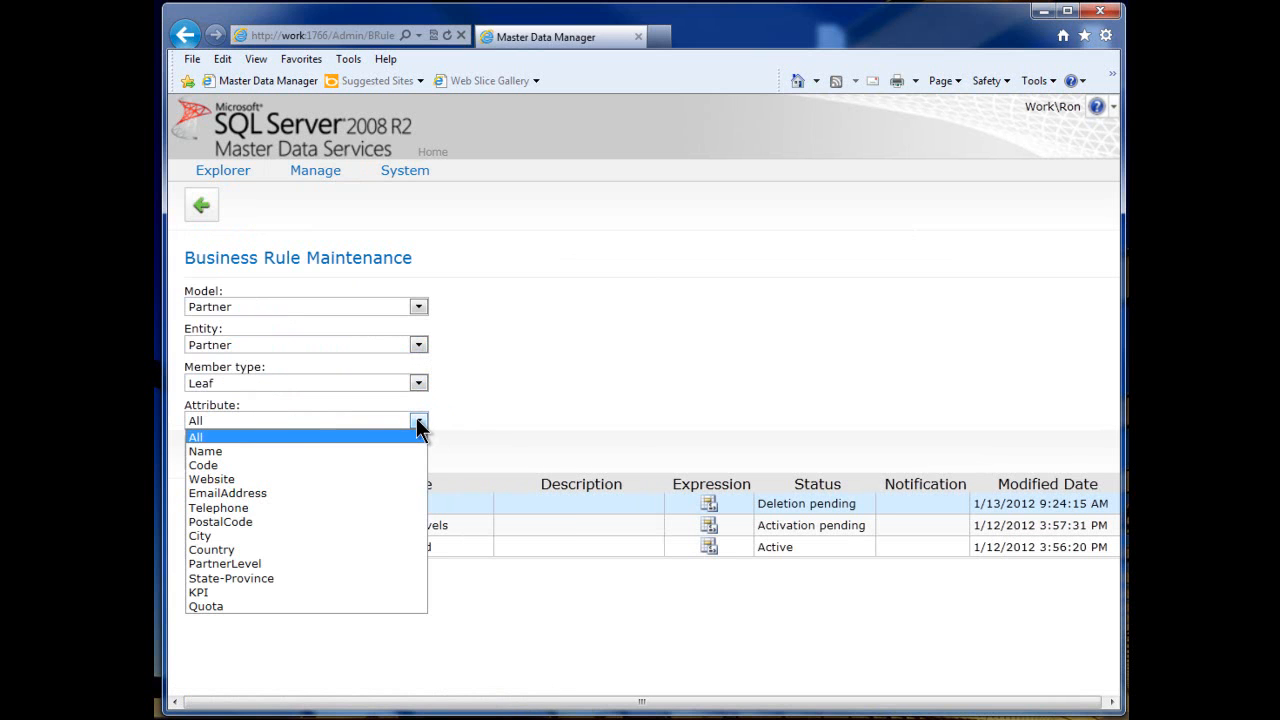
{"action": "left_click", "coordinate": [361, 508]}
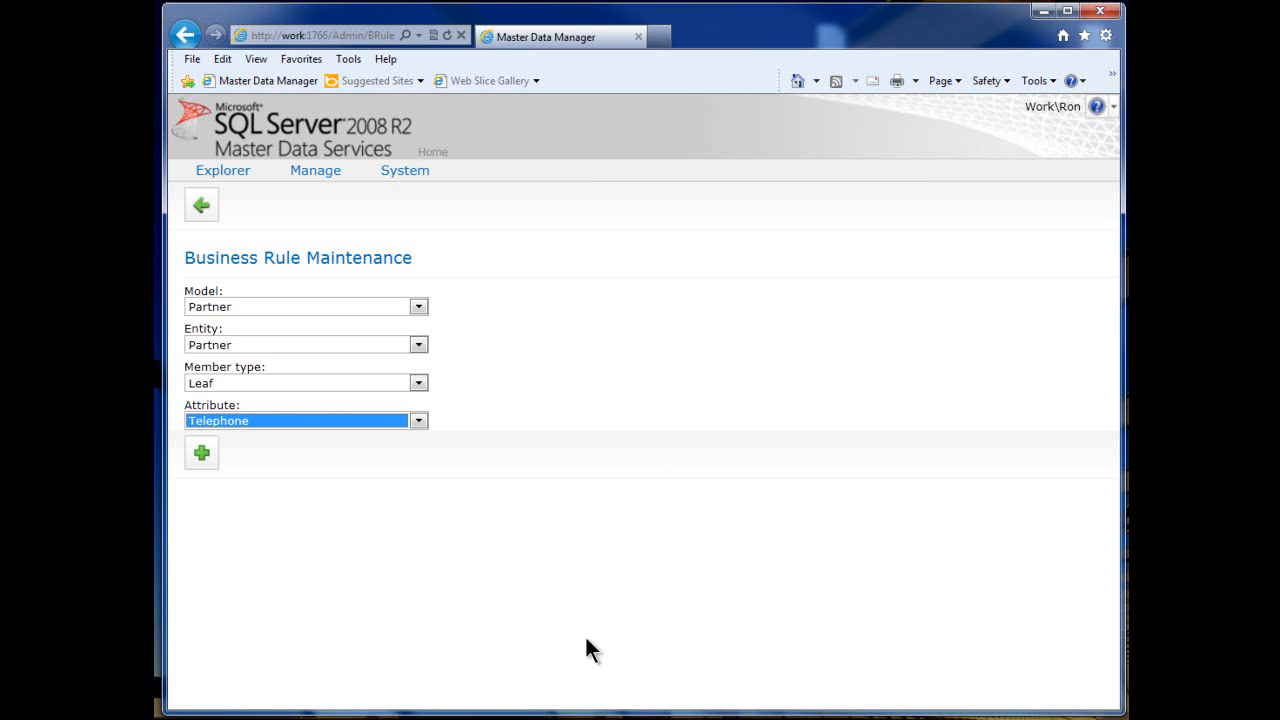
{"action": "left_click", "coordinate": [418, 420]}
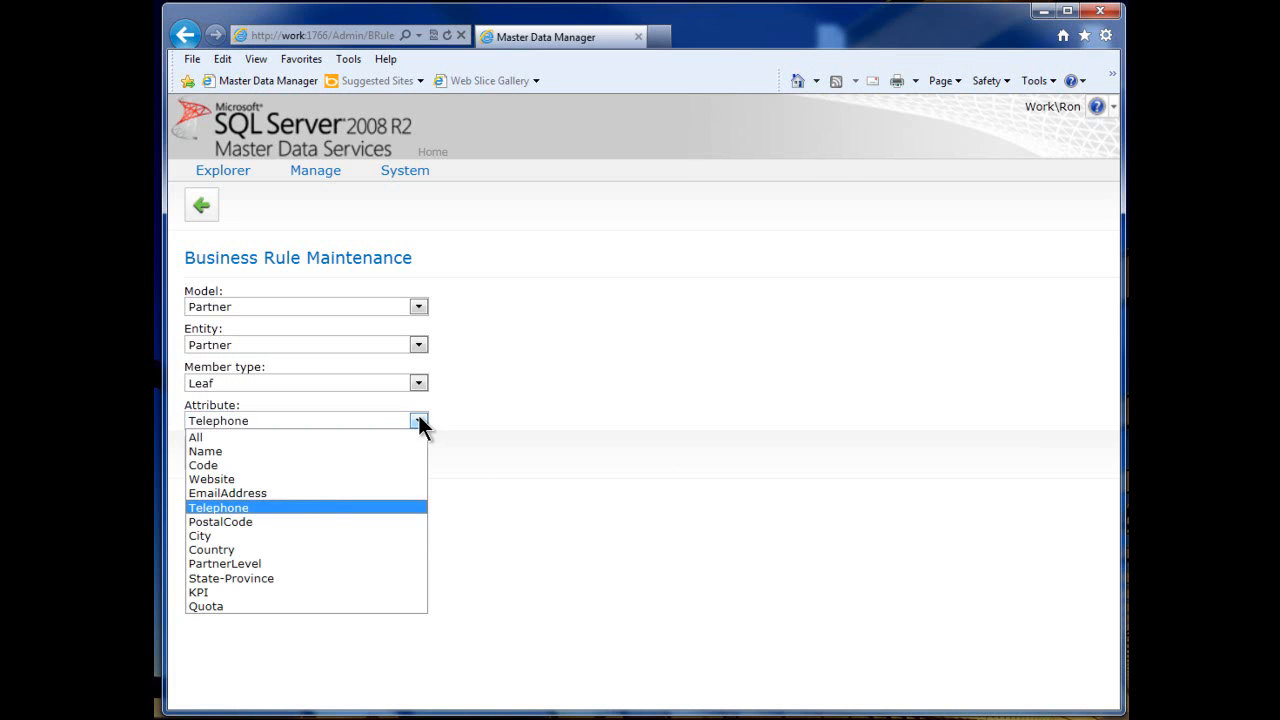
{"action": "left_click", "coordinate": [401, 433]}
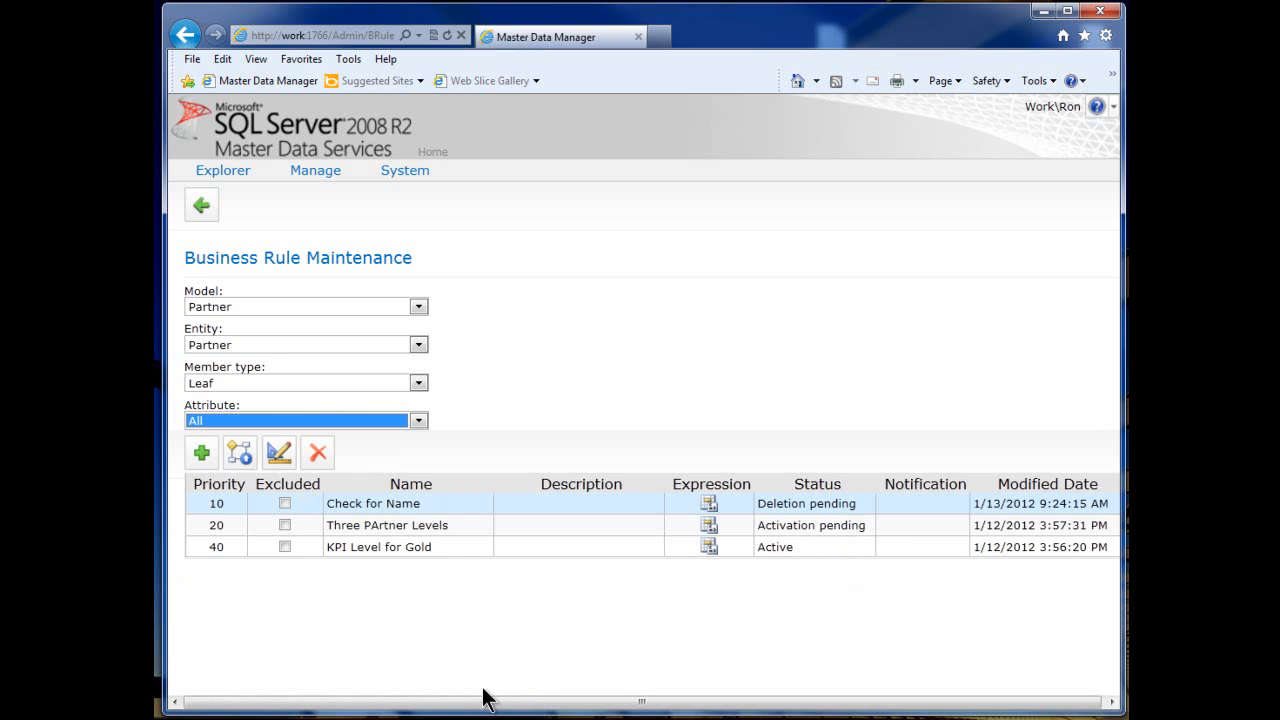
- Try to publish the Partner entity's business rules, accepting the publish confirmation
{"action": "left_click", "coordinate": [461, 529]}
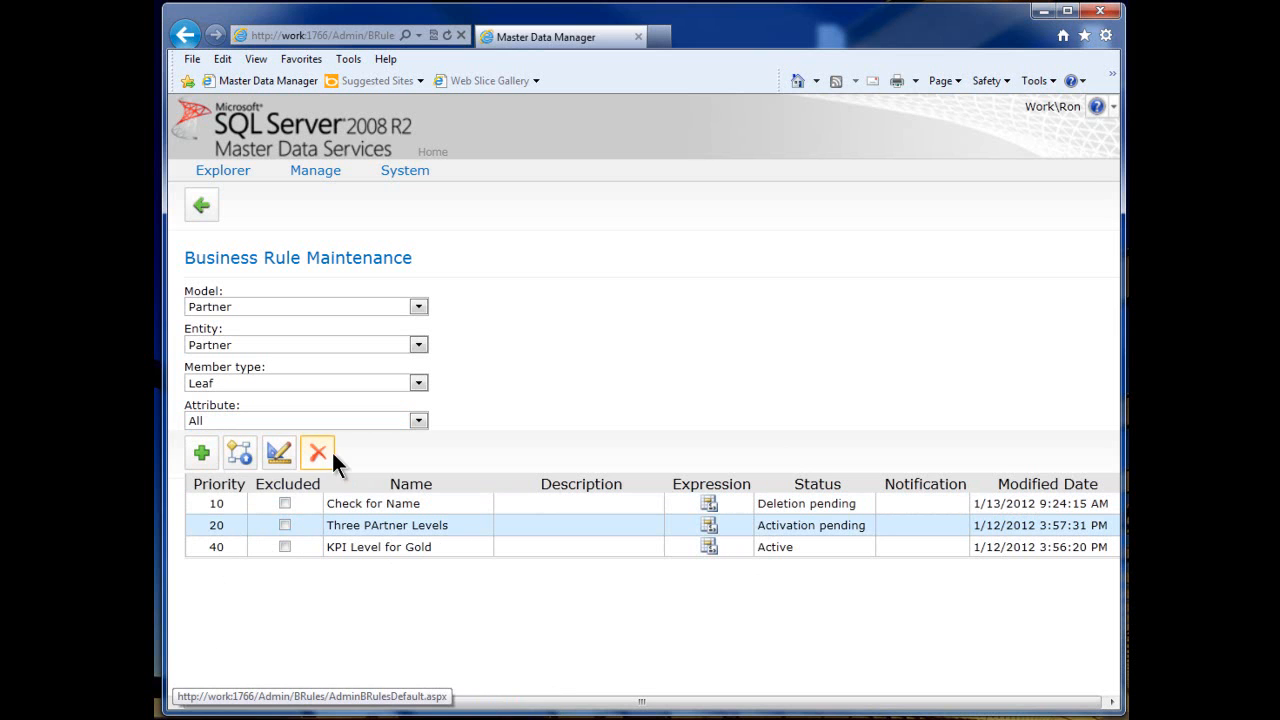
{"action": "left_click", "coordinate": [237, 449]}
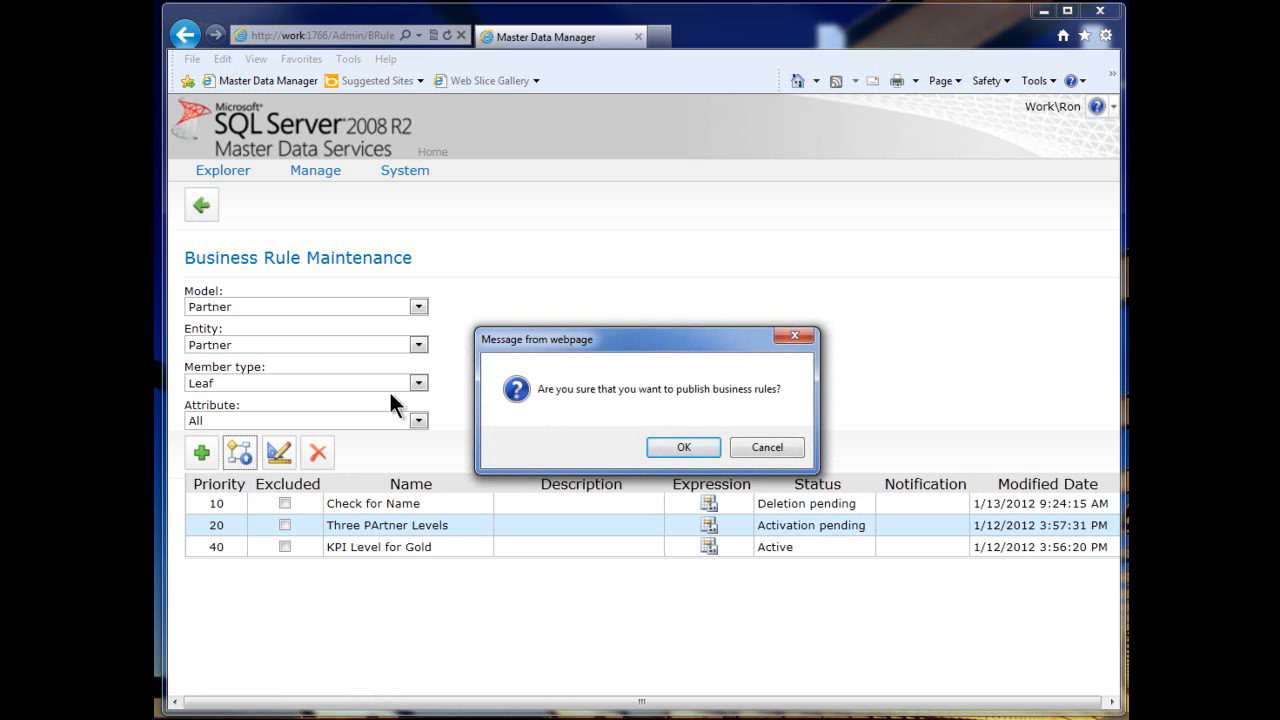
{"action": "left_click", "coordinate": [671, 448]}
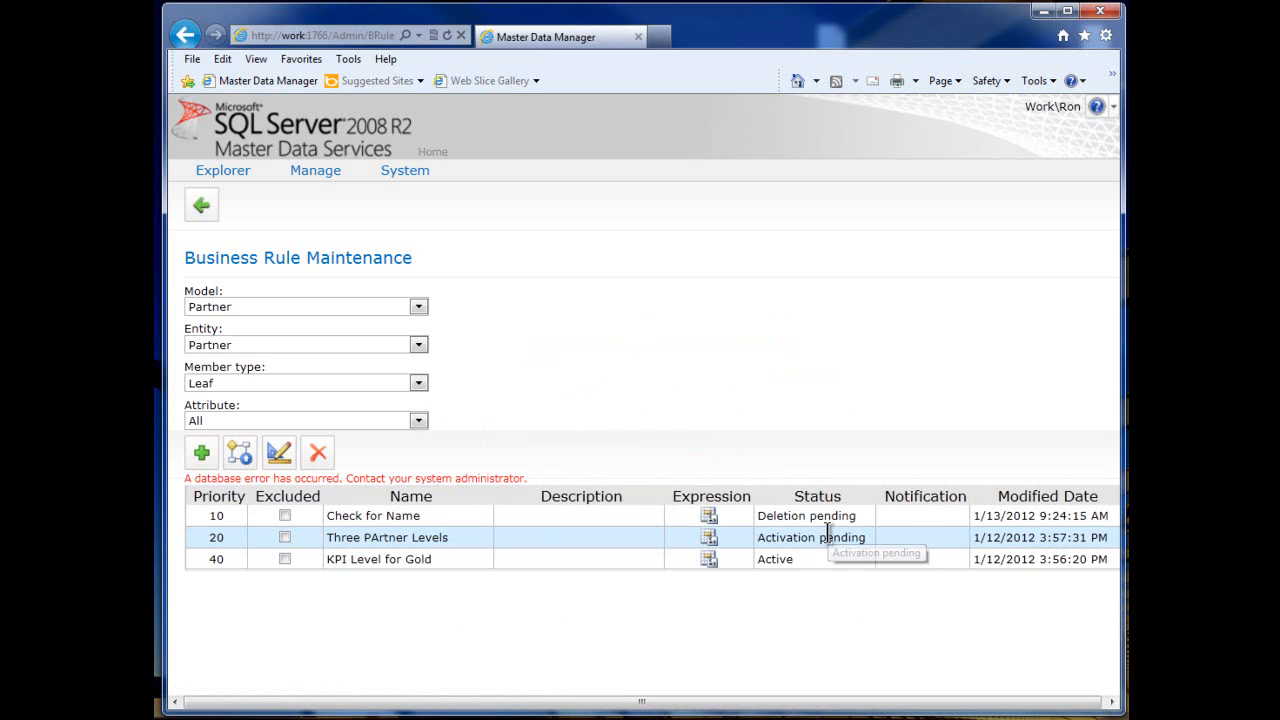
- Mark the Three PArtner Levels rule as excluded and delete it
{"action": "left_click", "coordinate": [285, 537]}
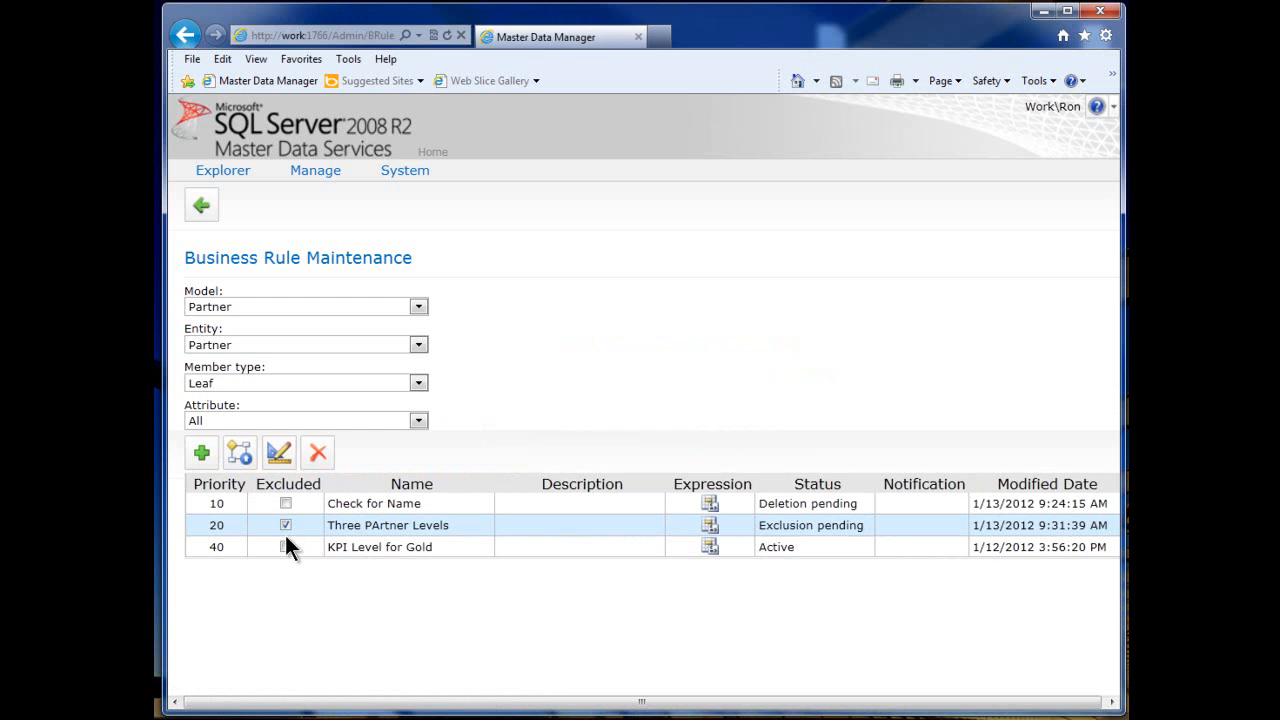
{"action": "left_click", "coordinate": [316, 452]}
{"action": "left_click", "coordinate": [688, 447]}
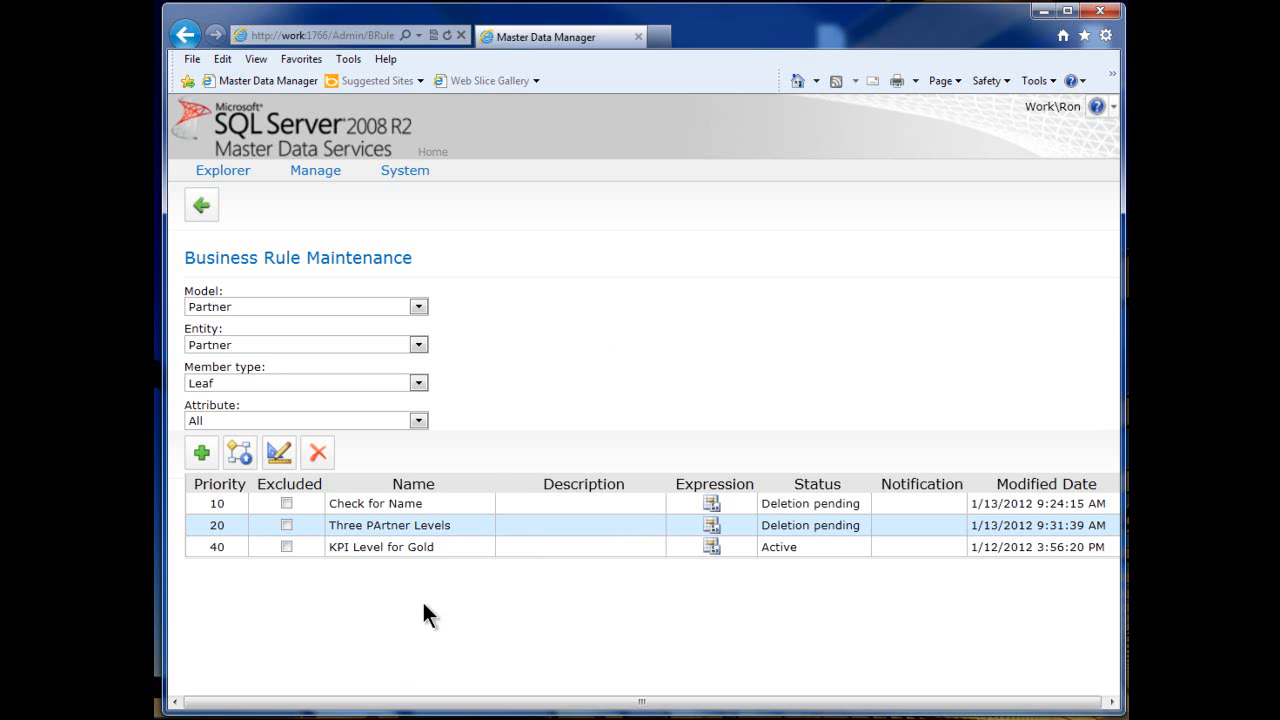
- Open the KPI Level for Gold rule, examine its IF conditions and its KPI default action, and return to the rule list
{"action": "left_click", "coordinate": [451, 556]}
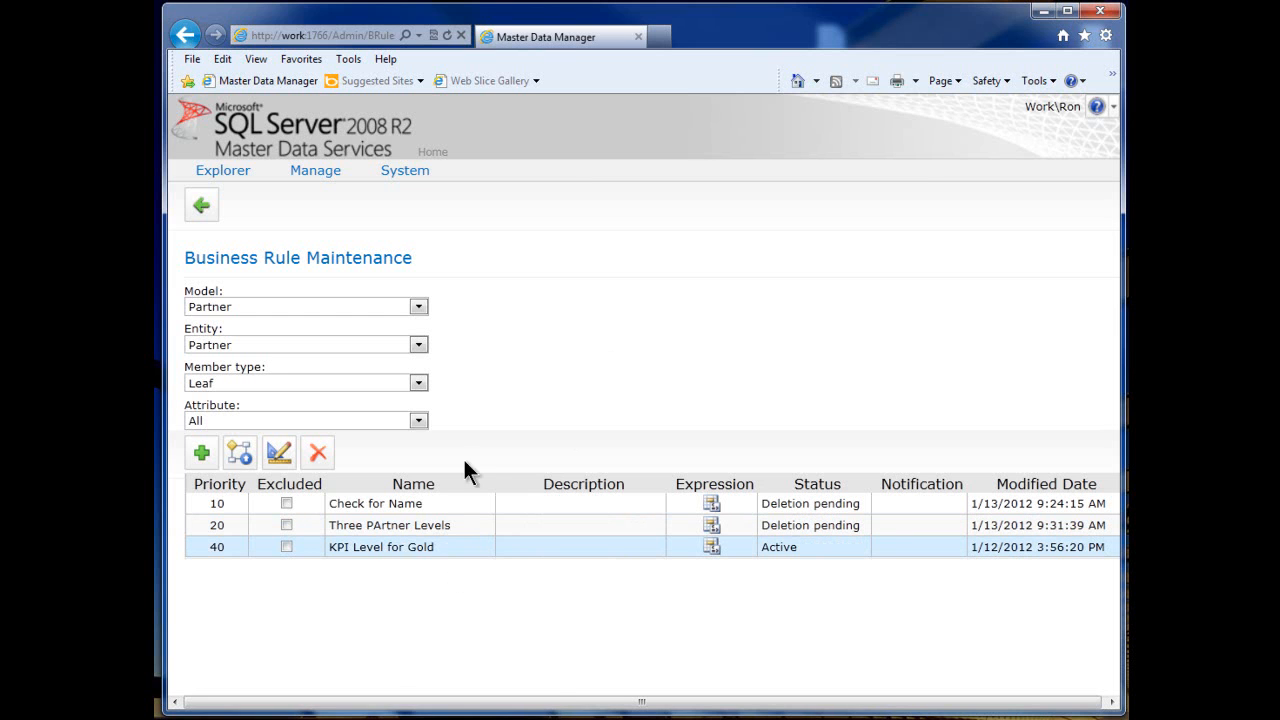
{"action": "left_click", "coordinate": [279, 453]}
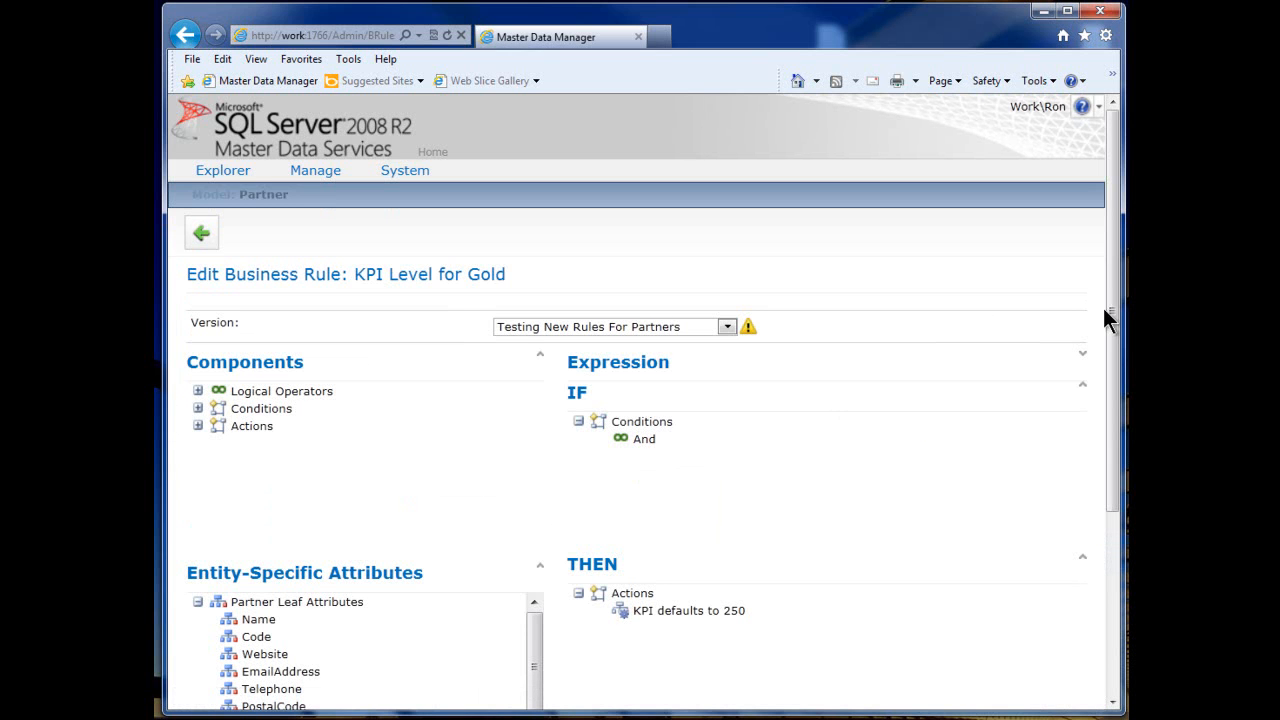
{"action": "left_click_drag", "start_coordinate": [1106, 314], "coordinate": [1078, 410]}
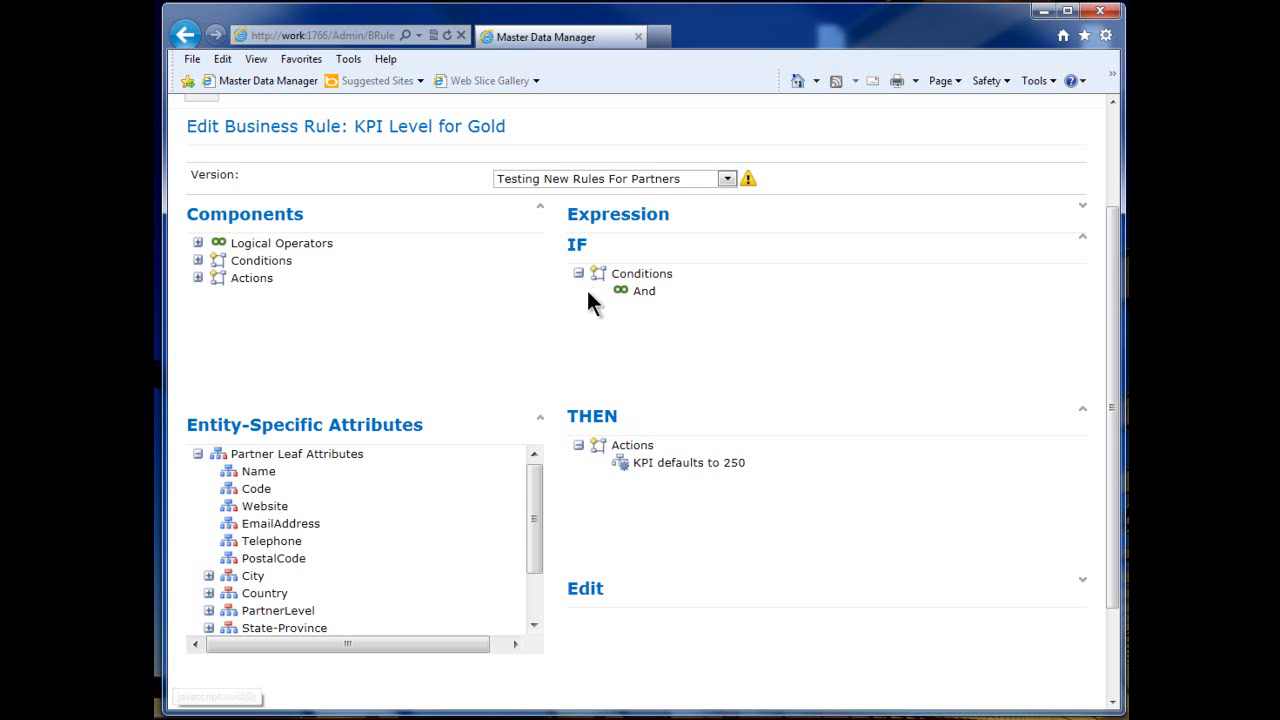
{"action": "left_click", "coordinate": [655, 466]}
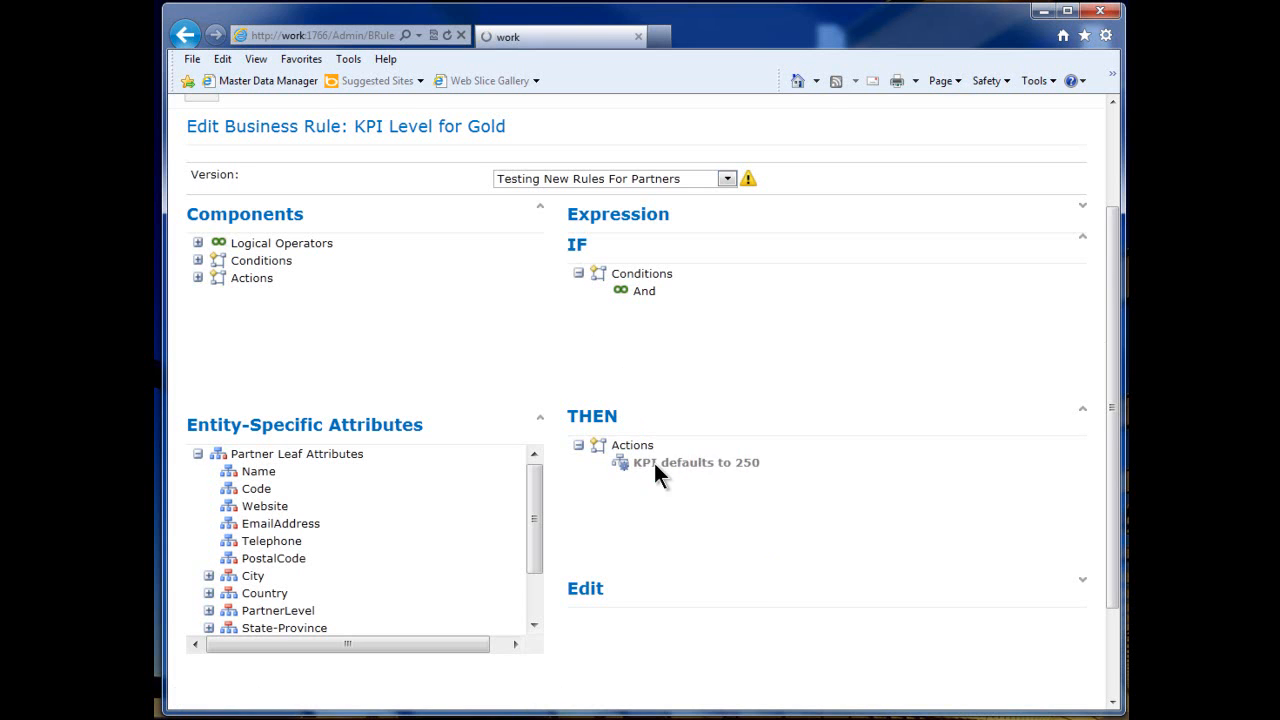
{"action": "left_click_drag", "start_coordinate": [1110, 331], "coordinate": [1110, 518]}
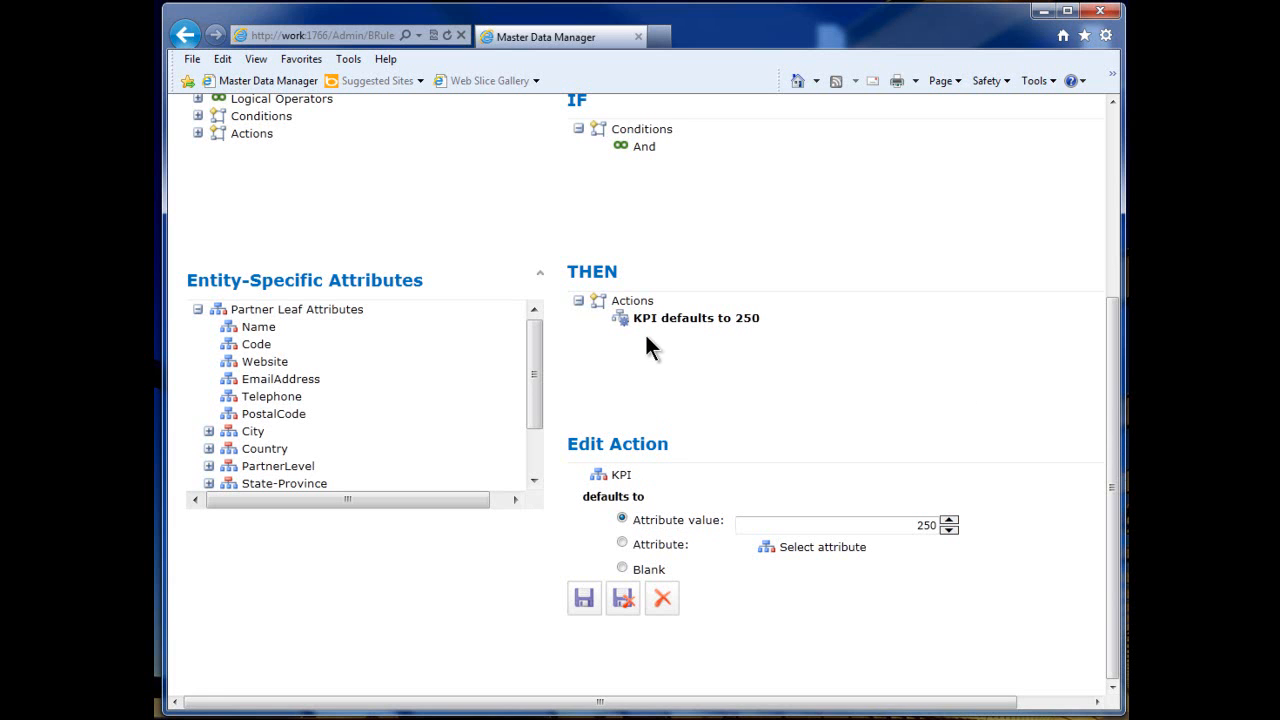
{"action": "mouse_move", "coordinate": [1113, 450]}
{"action": "left_mouse_down"}
{"action": "mouse_move", "coordinate": [1120, 405]}
{"action": "mouse_move", "coordinate": [1112, 462]}
{"action": "left_mouse_up"}
{"action": "left_click_drag", "start_coordinate": [1114, 478], "coordinate": [1114, 305]}
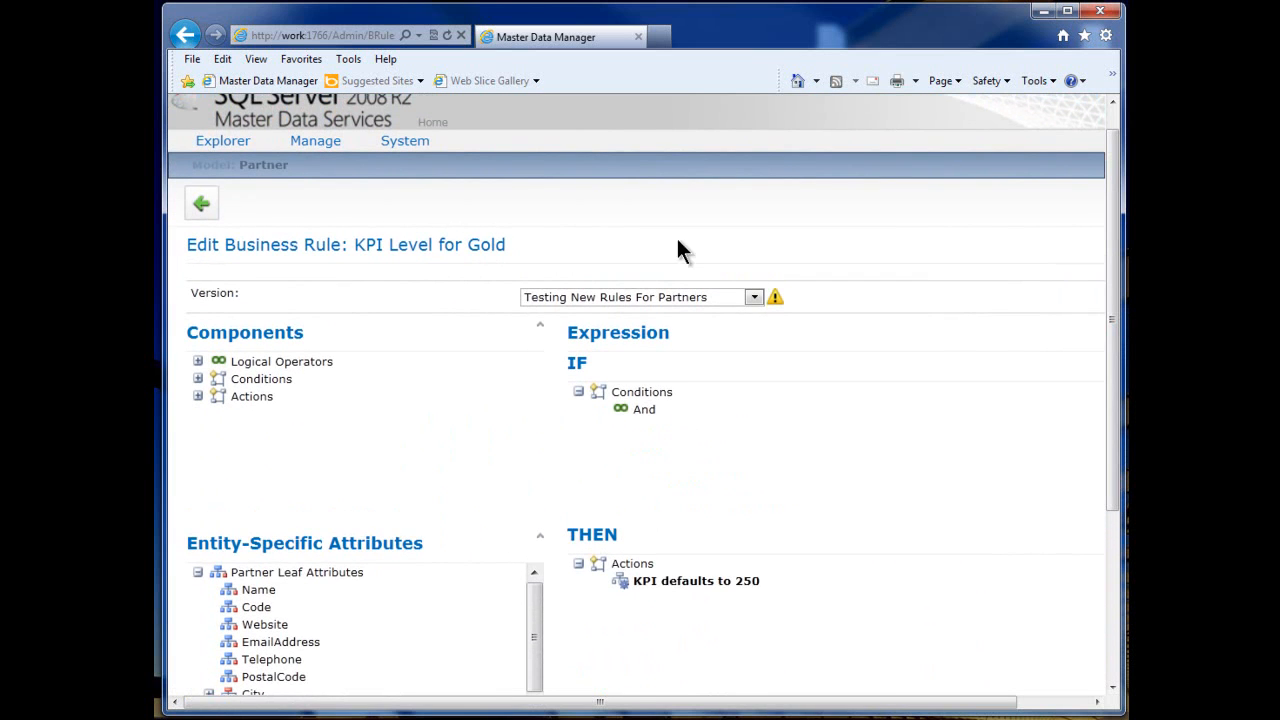
{"action": "left_click", "coordinate": [201, 205]}
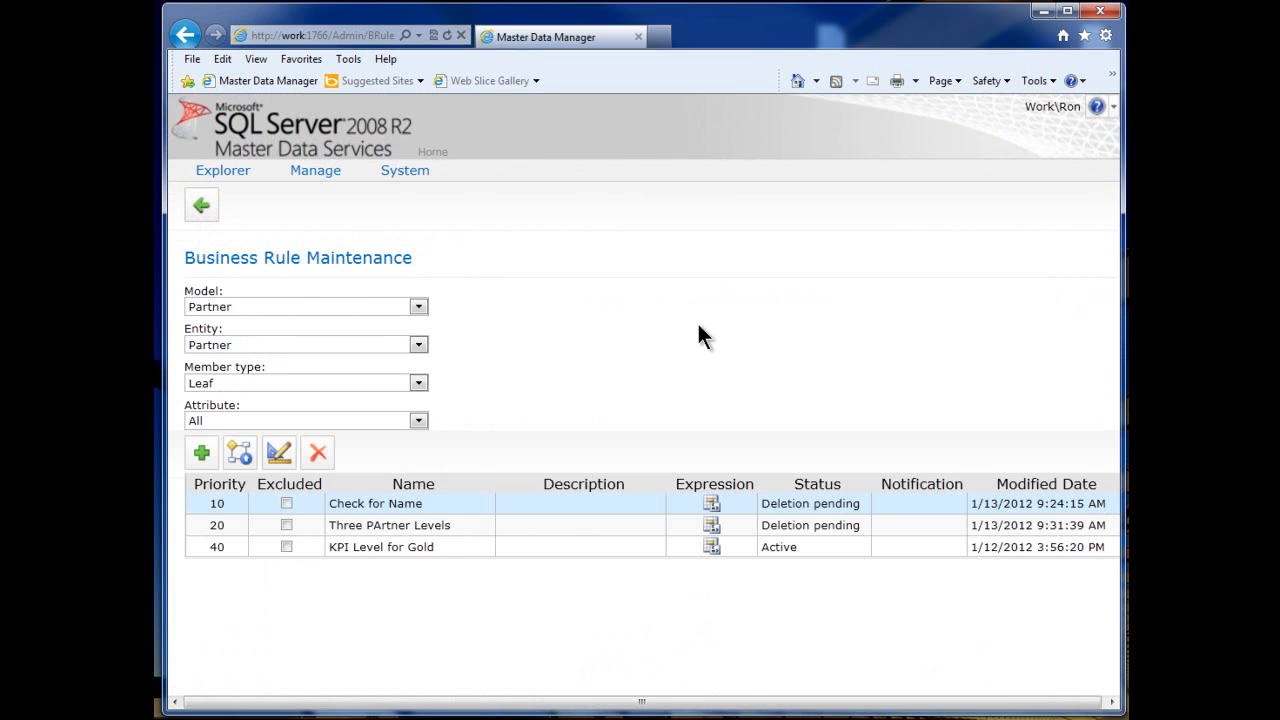
- Add a new business rule for Partner leaf members and name it Check for Phone
{"action": "left_click", "coordinate": [195, 452]}
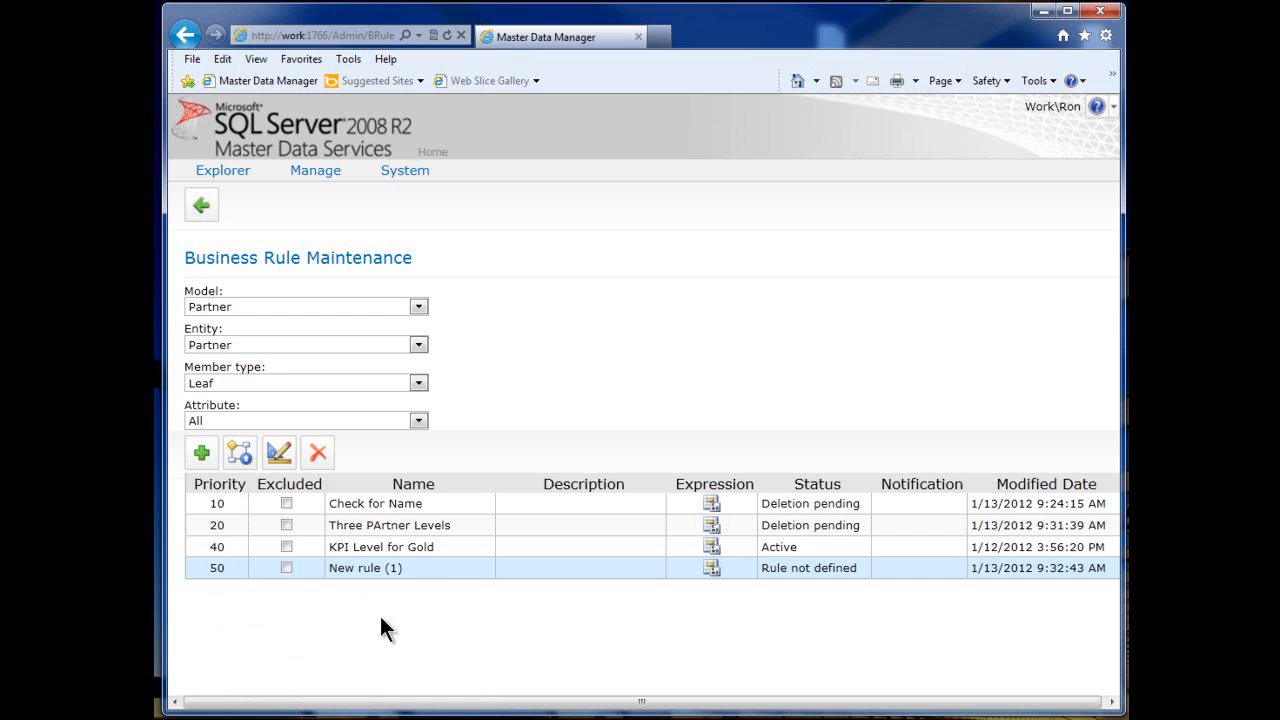
{"action": "left_click", "coordinate": [413, 570]}
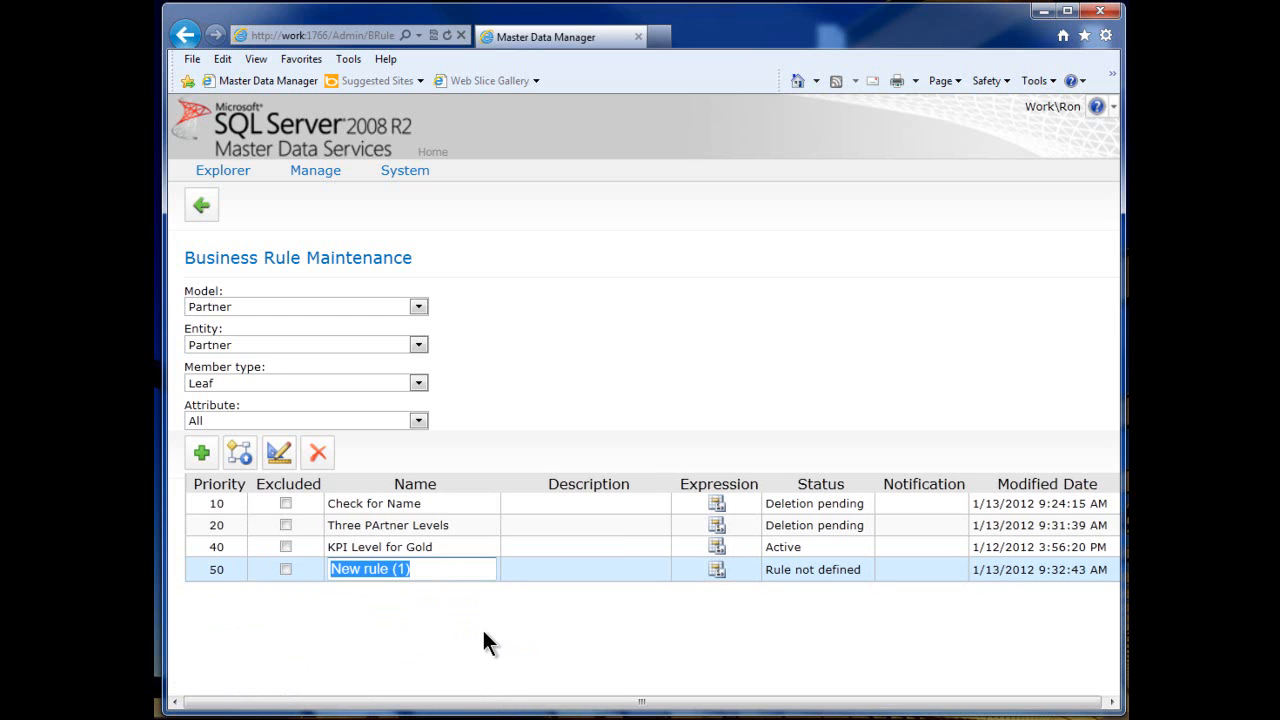
{"action": "type", "text": "C"}
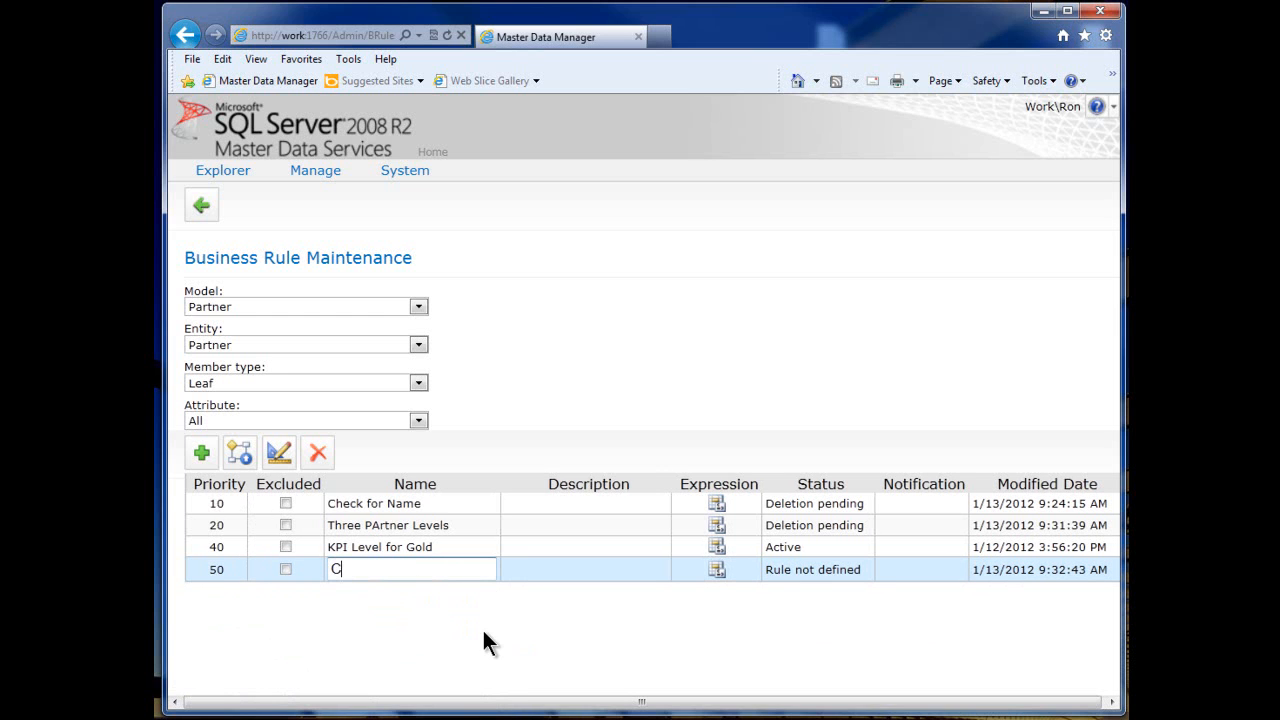
{"action": "type", "text": "heck for Phone"}
{"action": "left_click", "coordinate": [521, 572]}
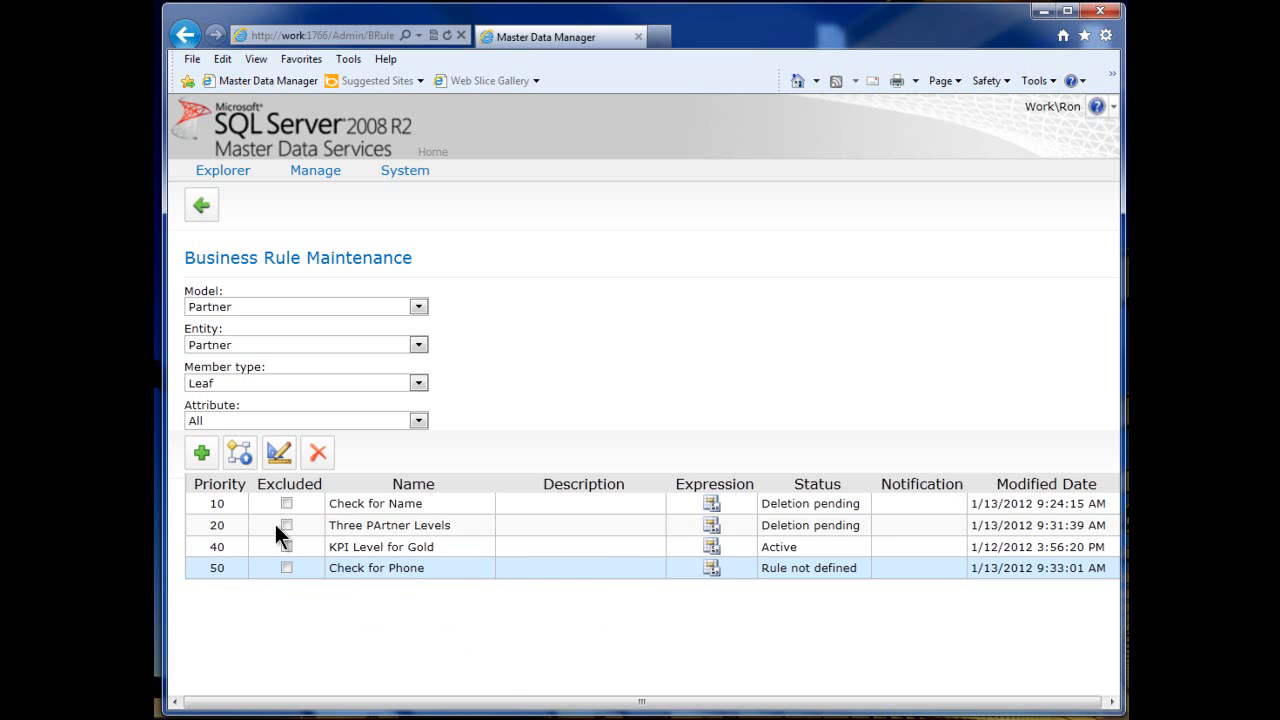
- Open the Check for Phone rule for editing and examine the available logical operators and value comparison conditions
{"action": "left_click", "coordinate": [282, 455]}
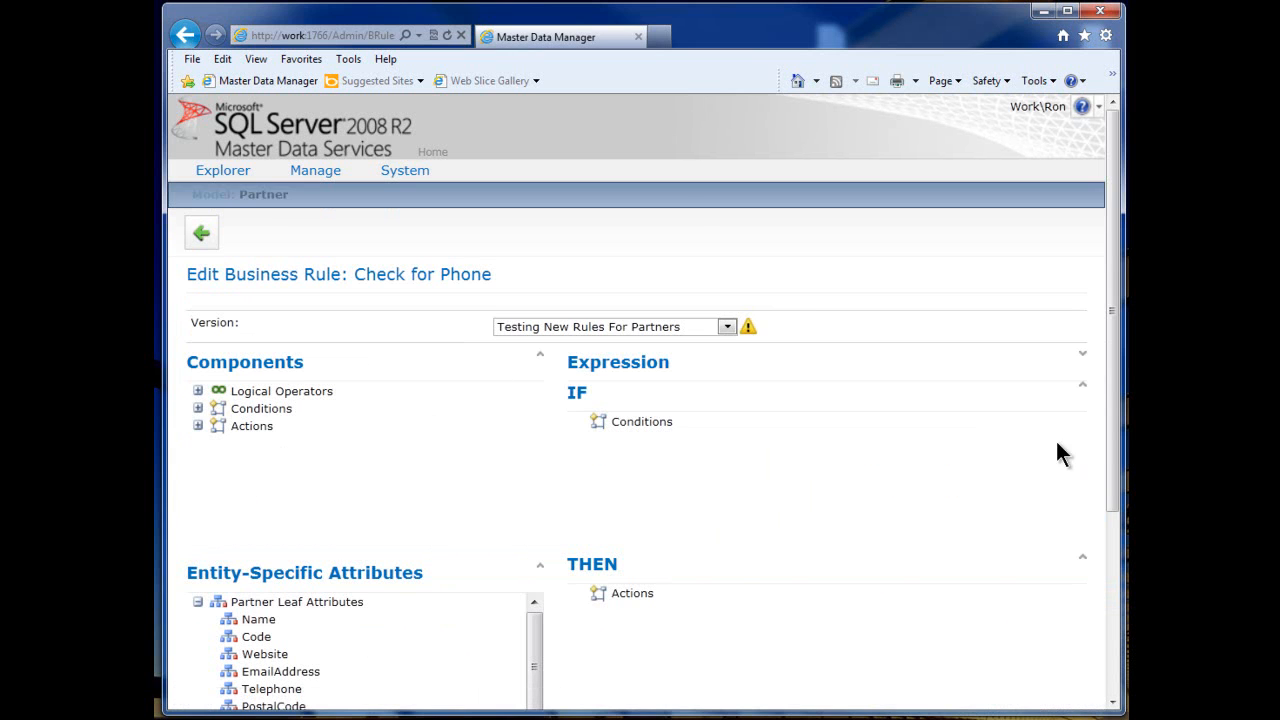
{"action": "left_click_drag", "start_coordinate": [1107, 405], "coordinate": [1111, 508]}
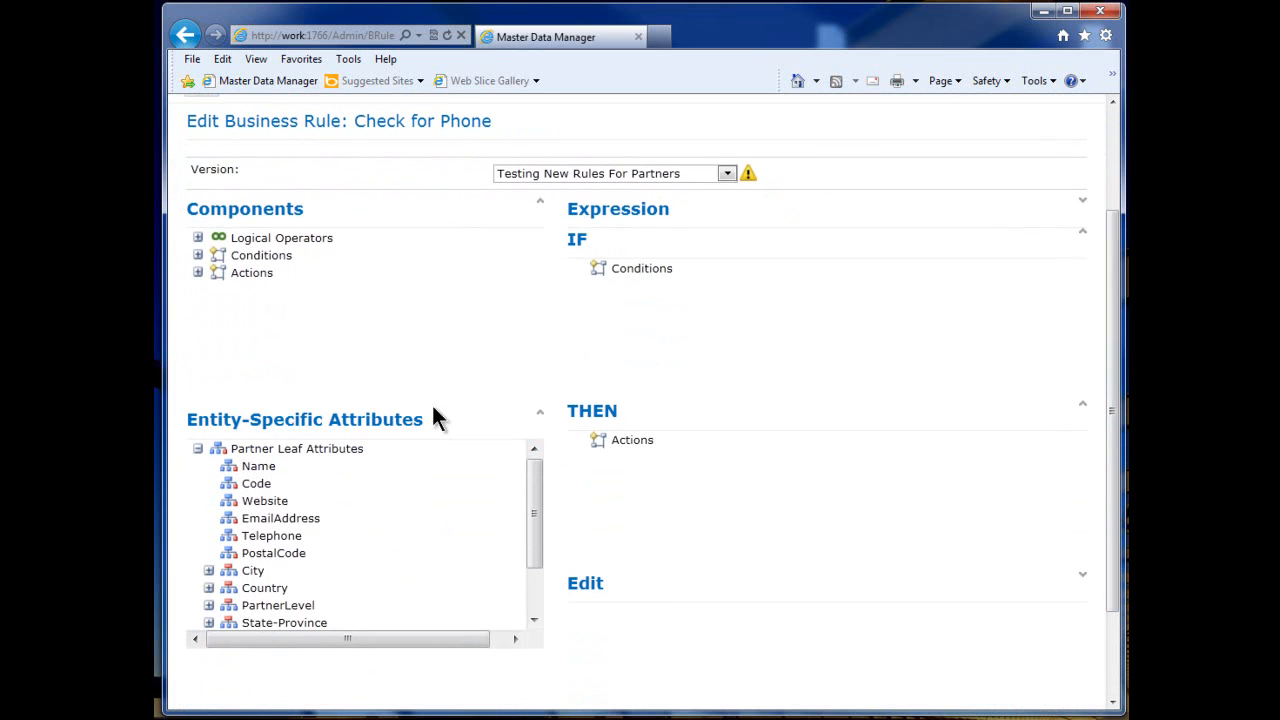
{"action": "left_click", "coordinate": [198, 237]}
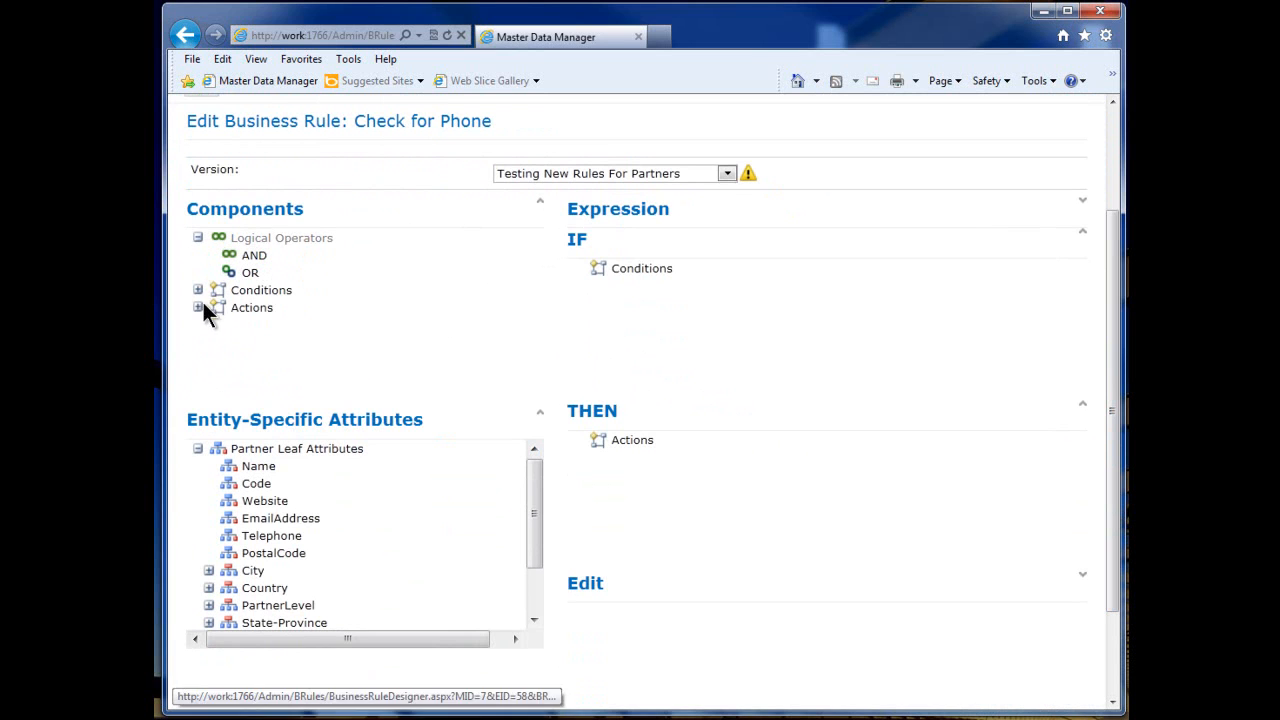
{"action": "left_click", "coordinate": [198, 237]}
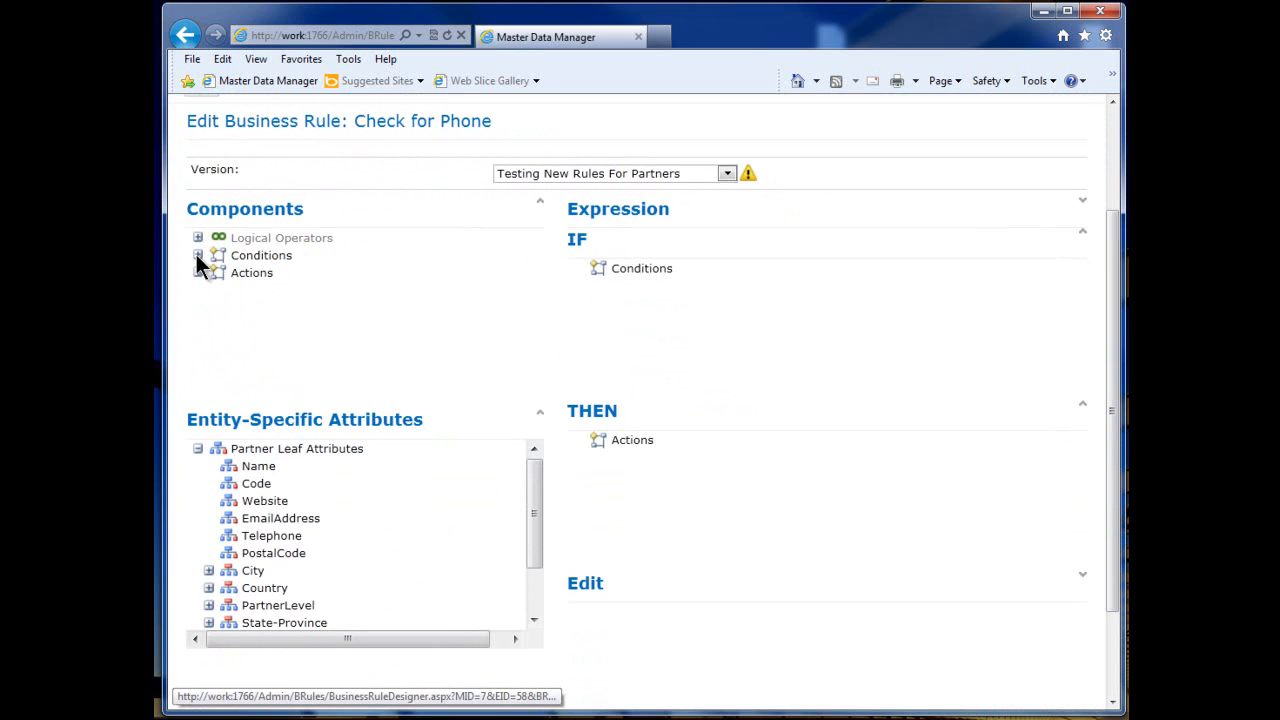
{"action": "left_click", "coordinate": [198, 255]}
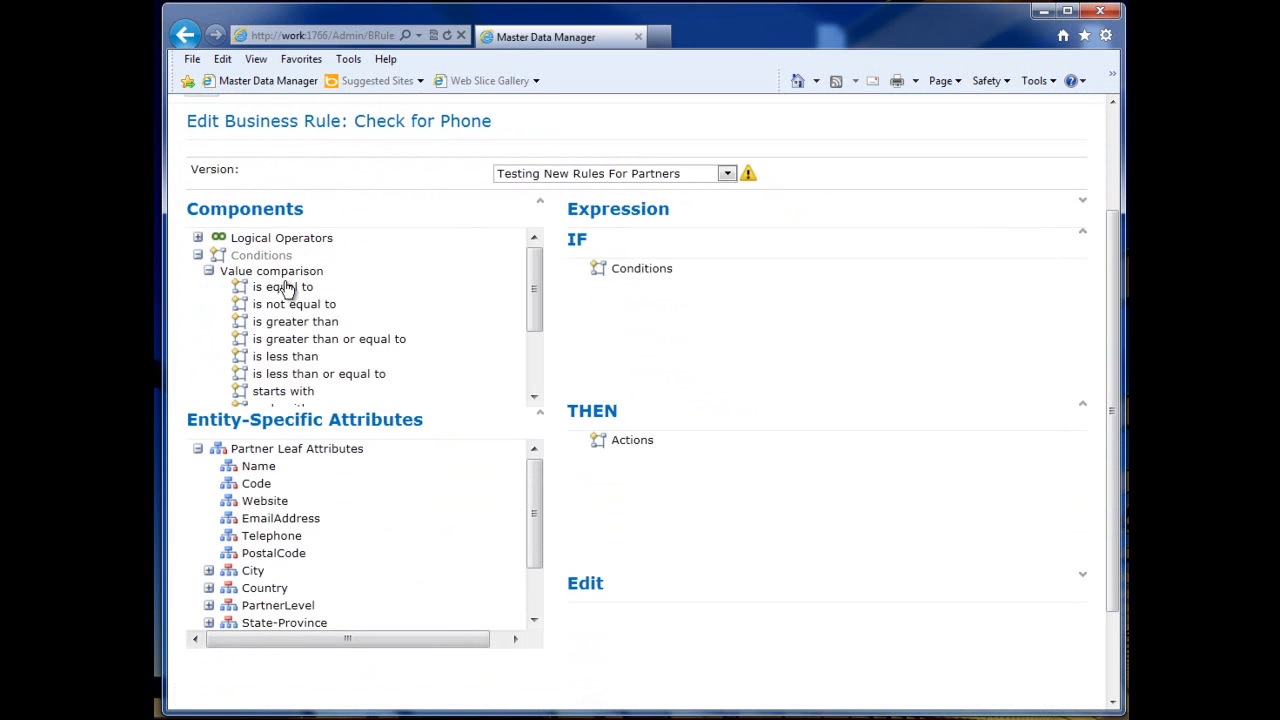
{"action": "left_click_drag", "start_coordinate": [533, 313], "coordinate": [540, 279]}
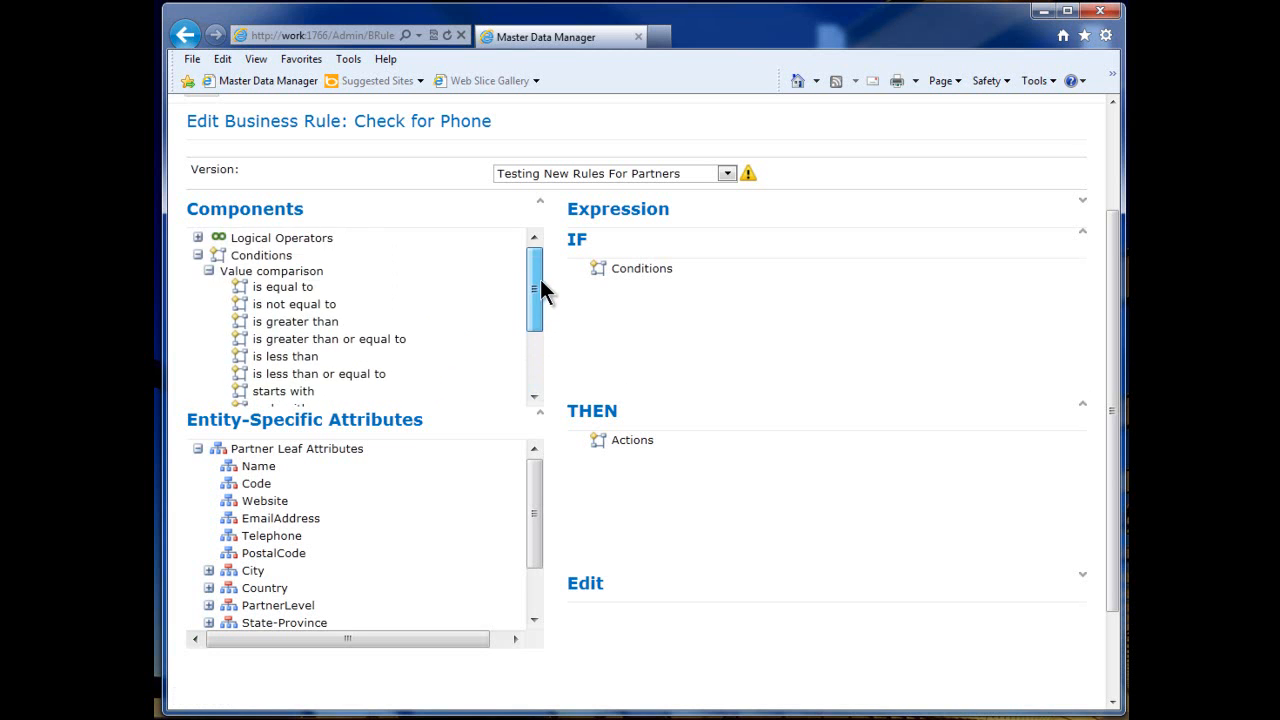
{"action": "left_click", "coordinate": [208, 271]}
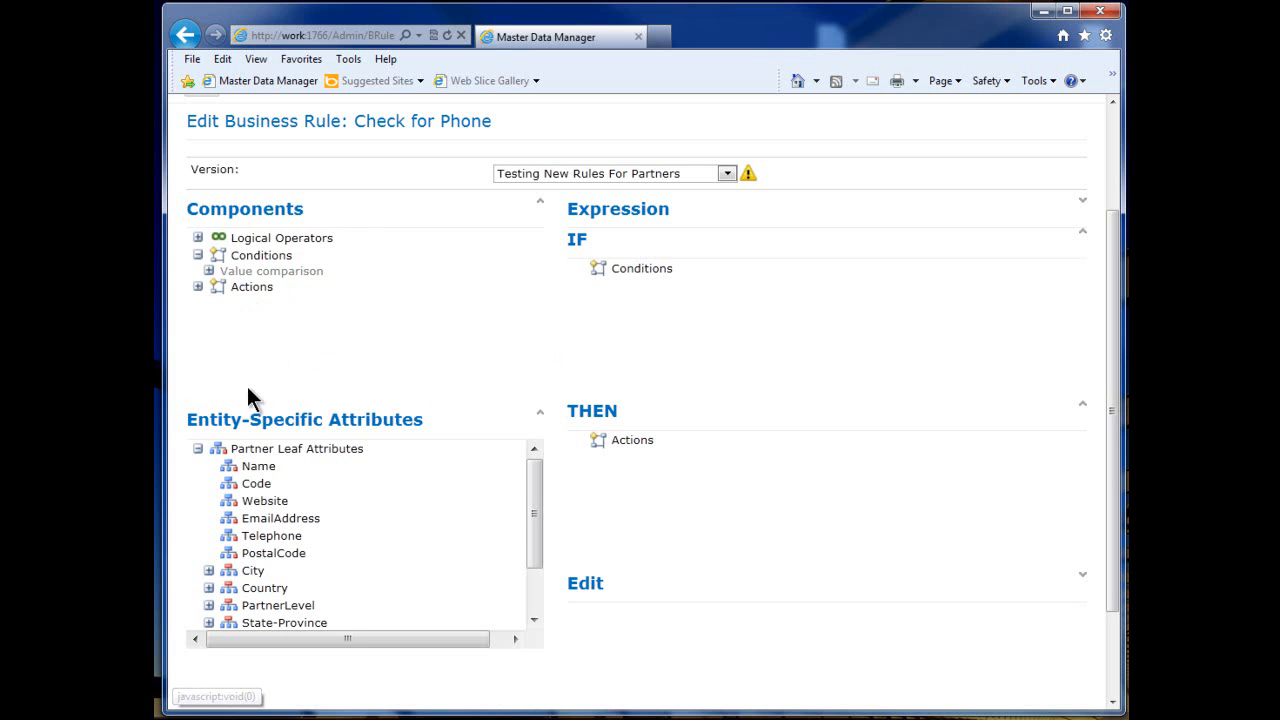
- Add the "is required" validation action to the THEN actions of the Check for Phone rule
{"action": "left_click", "coordinate": [198, 286]}
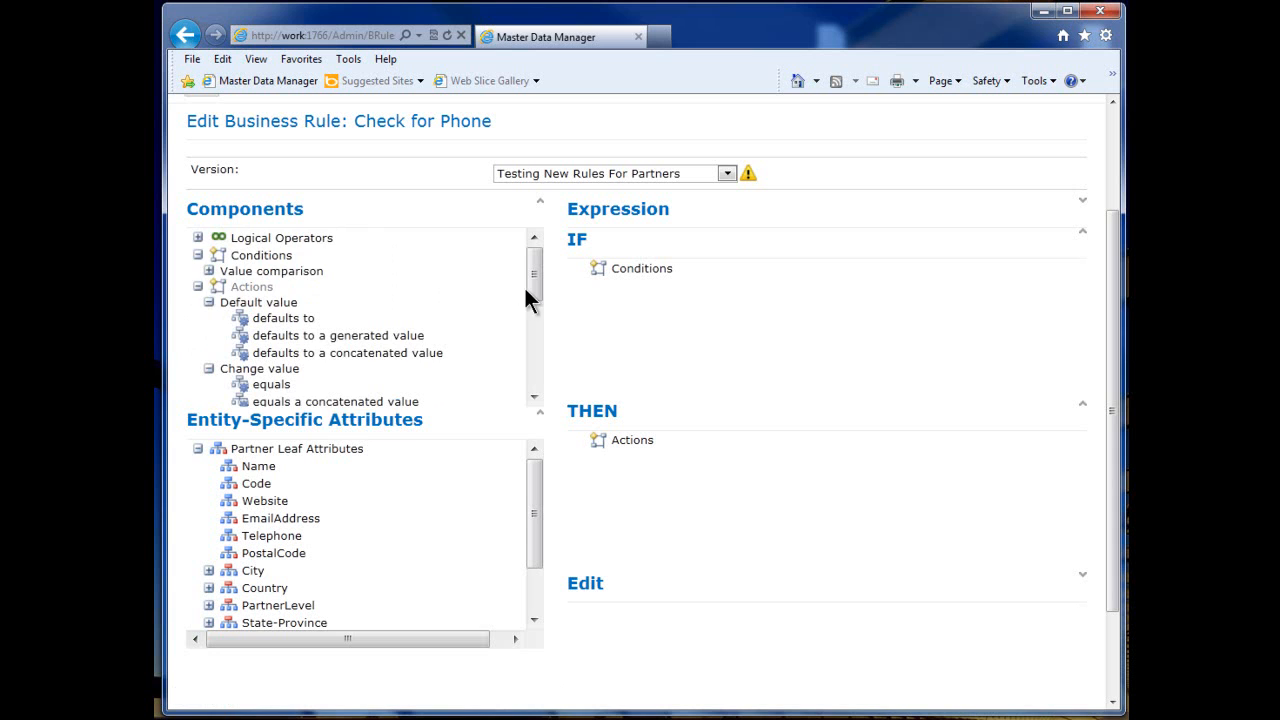
{"action": "left_click_drag", "start_coordinate": [531, 283], "coordinate": [531, 303]}
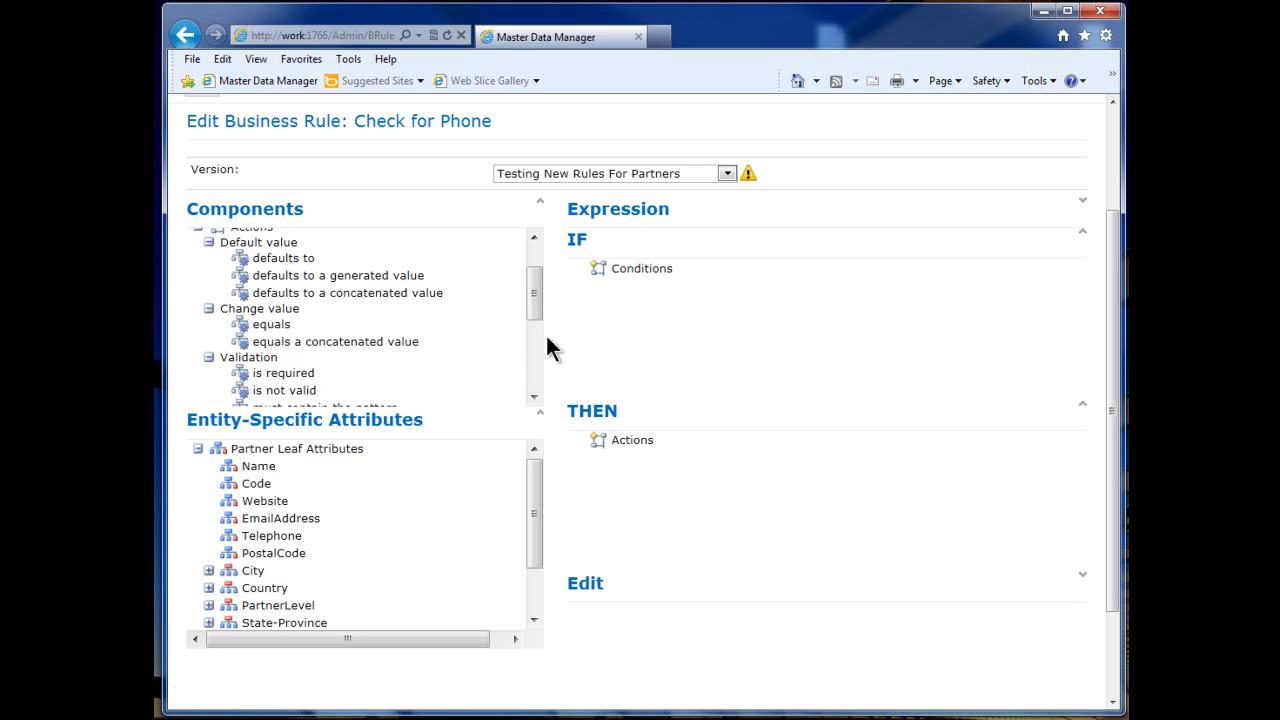
{"action": "mouse_move", "coordinate": [535, 290]}
{"action": "left_mouse_down"}
{"action": "mouse_move", "coordinate": [535, 343]}
{"action": "mouse_move", "coordinate": [535, 311]}
{"action": "left_mouse_up"}
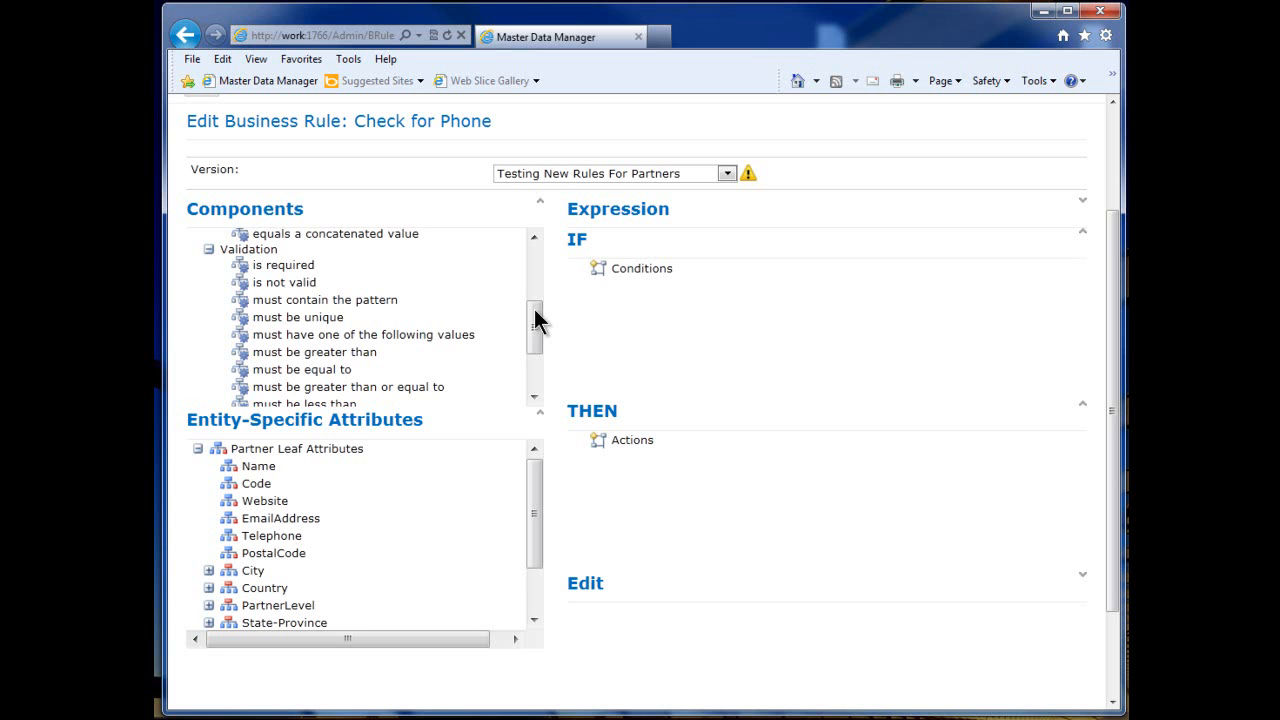
{"action": "left_click_drag", "start_coordinate": [531, 331], "coordinate": [537, 286]}
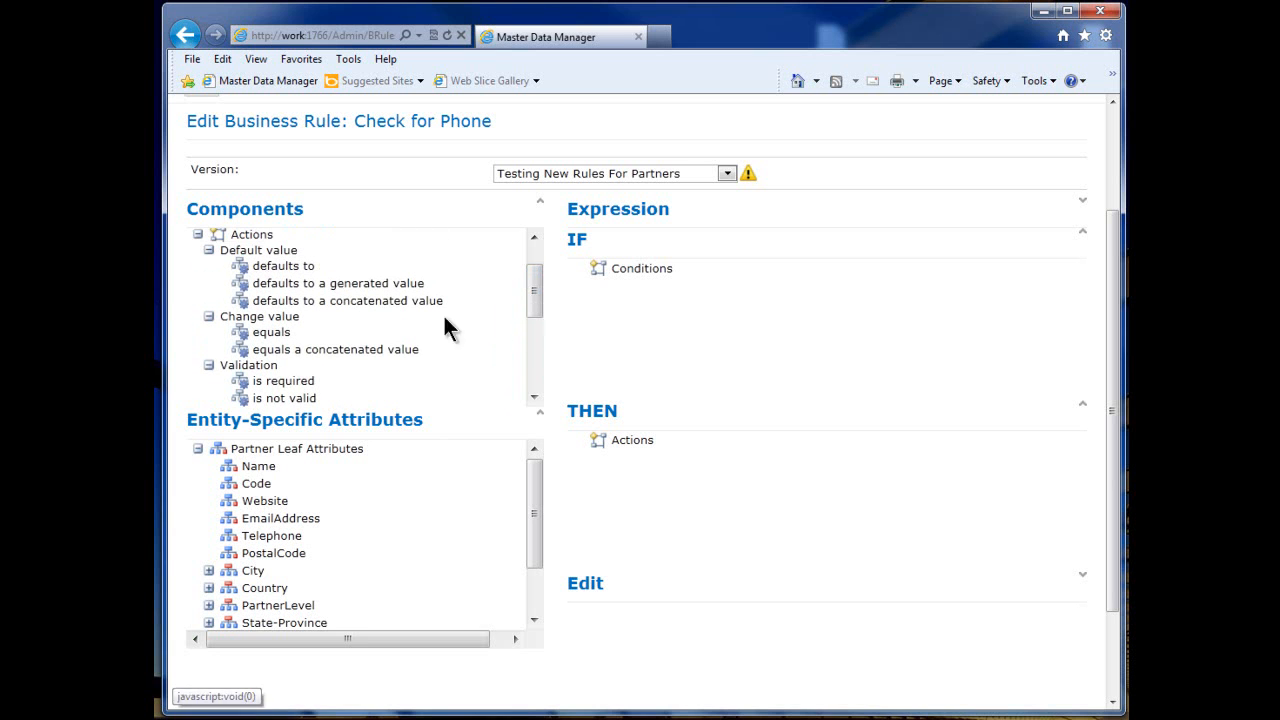
{"action": "left_click_drag", "start_coordinate": [535, 300], "coordinate": [535, 313]}
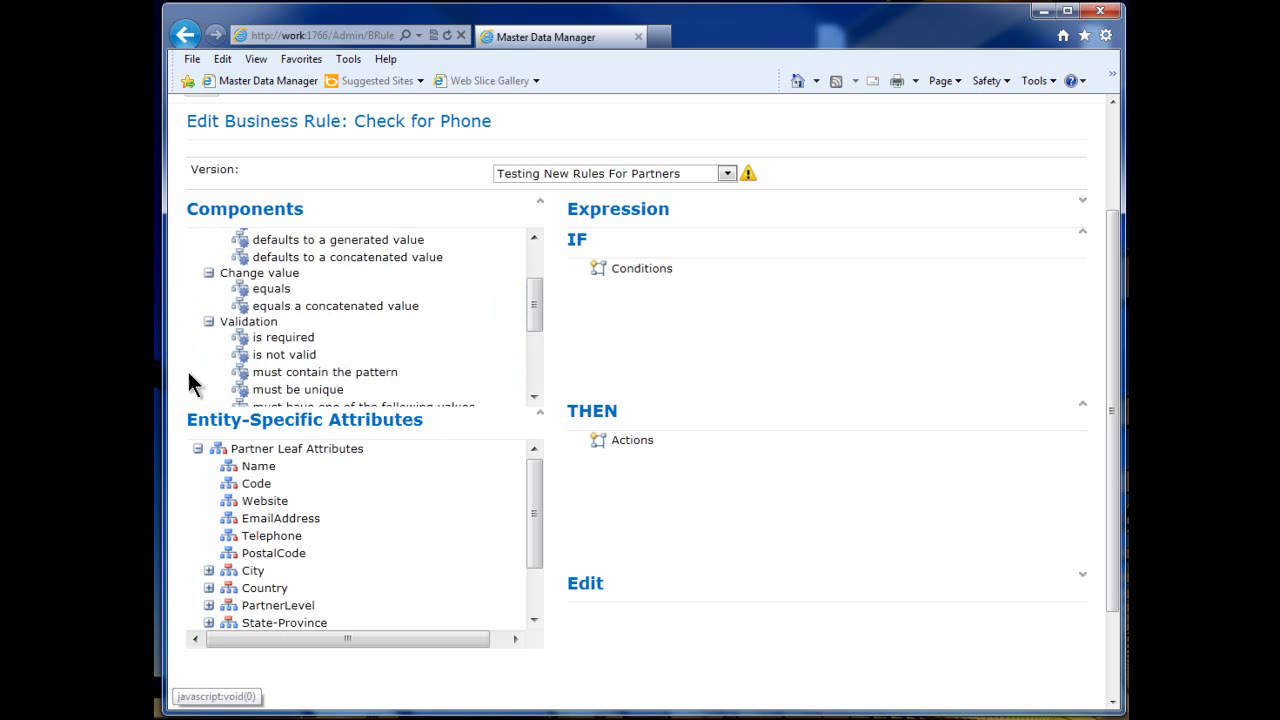
{"action": "left_click_drag", "start_coordinate": [290, 340], "coordinate": [621, 445]}
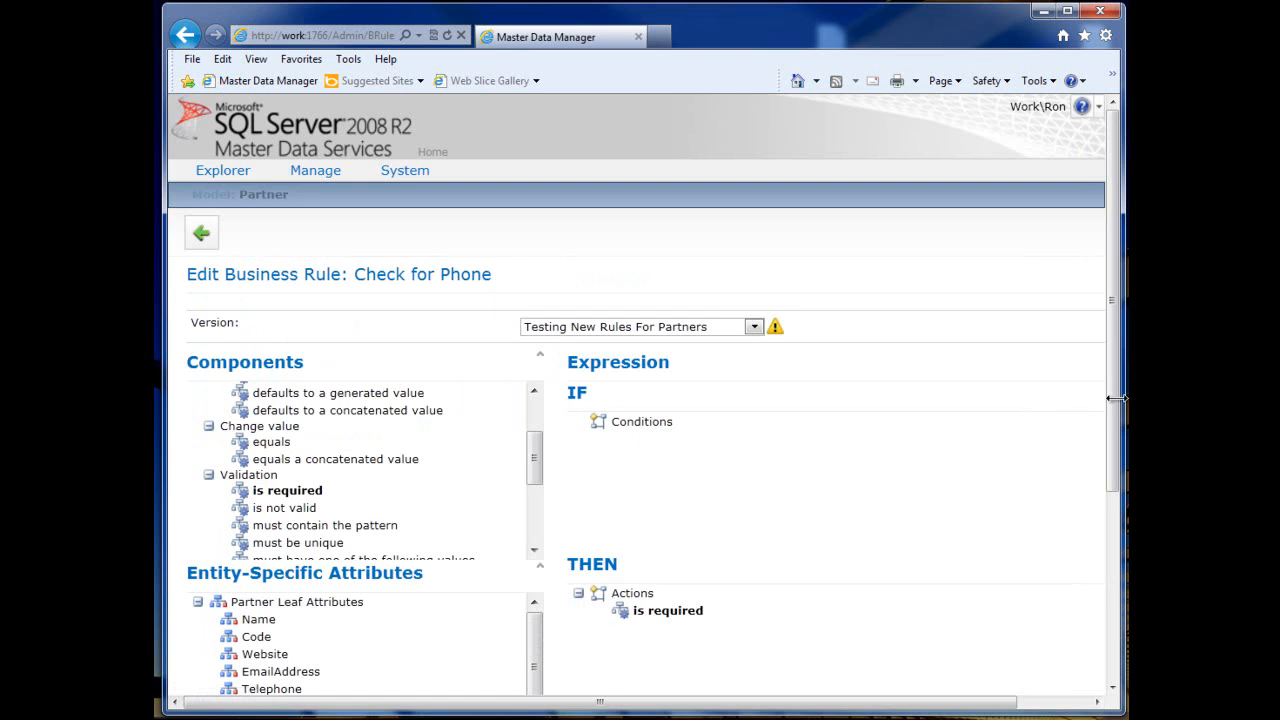
- Assign the Telephone attribute to the "is required" action and save the action
{"action": "left_click_drag", "start_coordinate": [1108, 378], "coordinate": [1108, 568]}
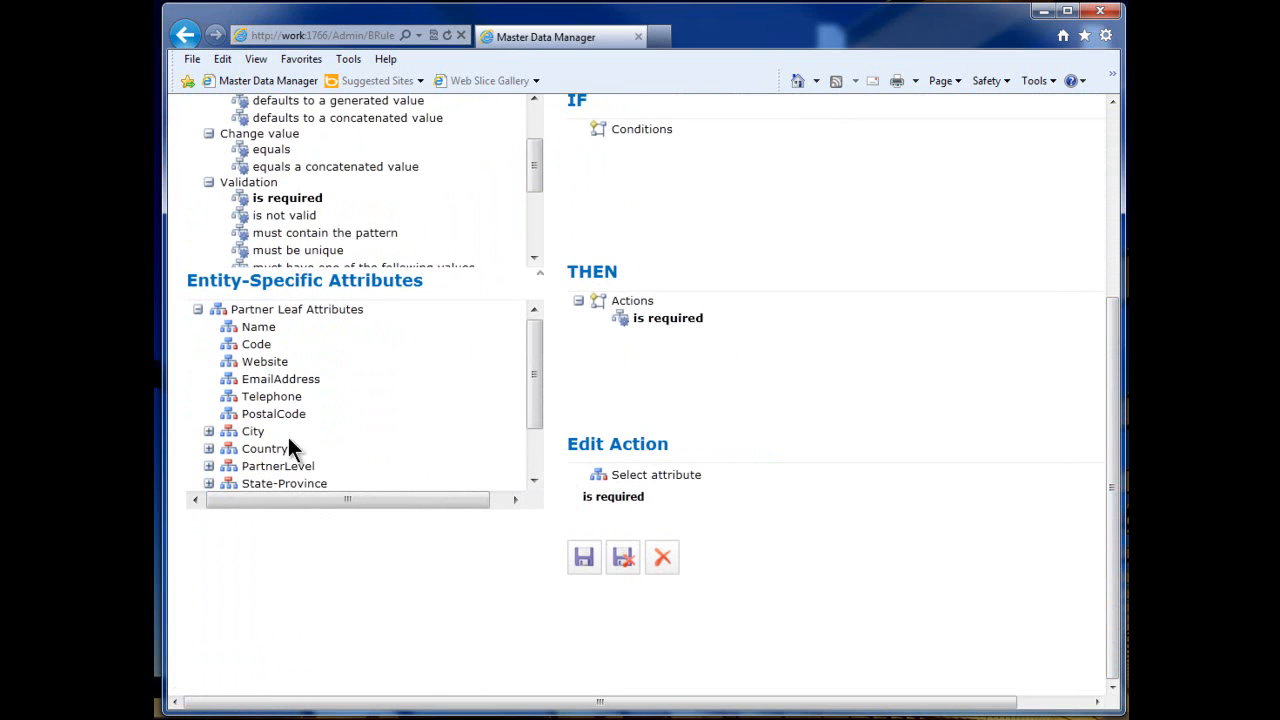
{"action": "left_click_drag", "start_coordinate": [534, 378], "coordinate": [534, 418]}
{"action": "left_click", "coordinate": [208, 385]}
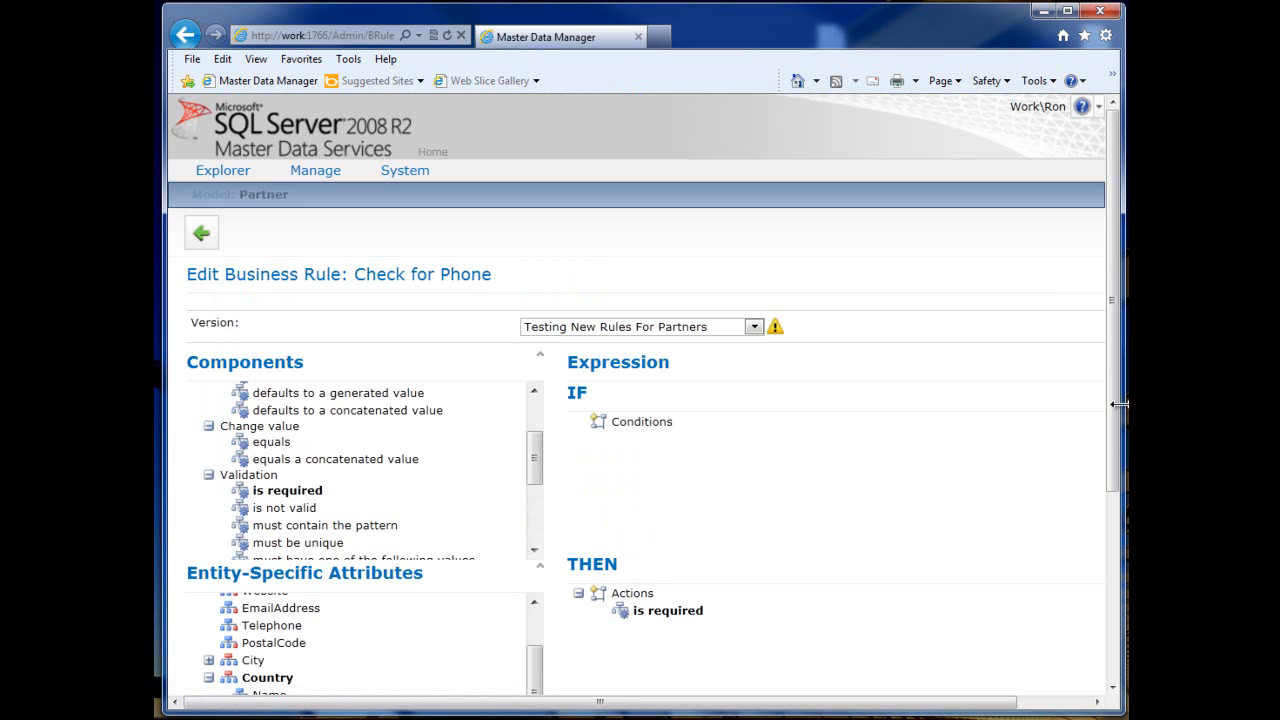
{"action": "left_click_drag", "start_coordinate": [1108, 414], "coordinate": [1110, 600]}
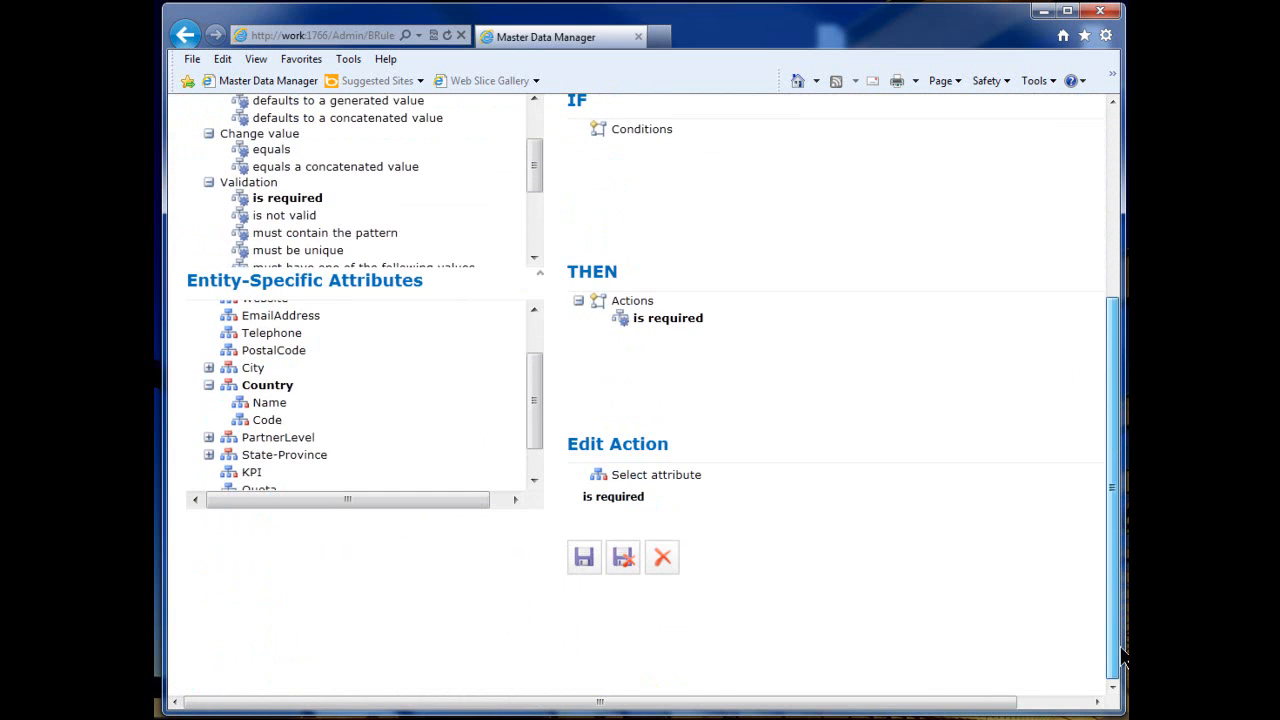
{"action": "left_click_drag", "start_coordinate": [528, 433], "coordinate": [528, 466]}
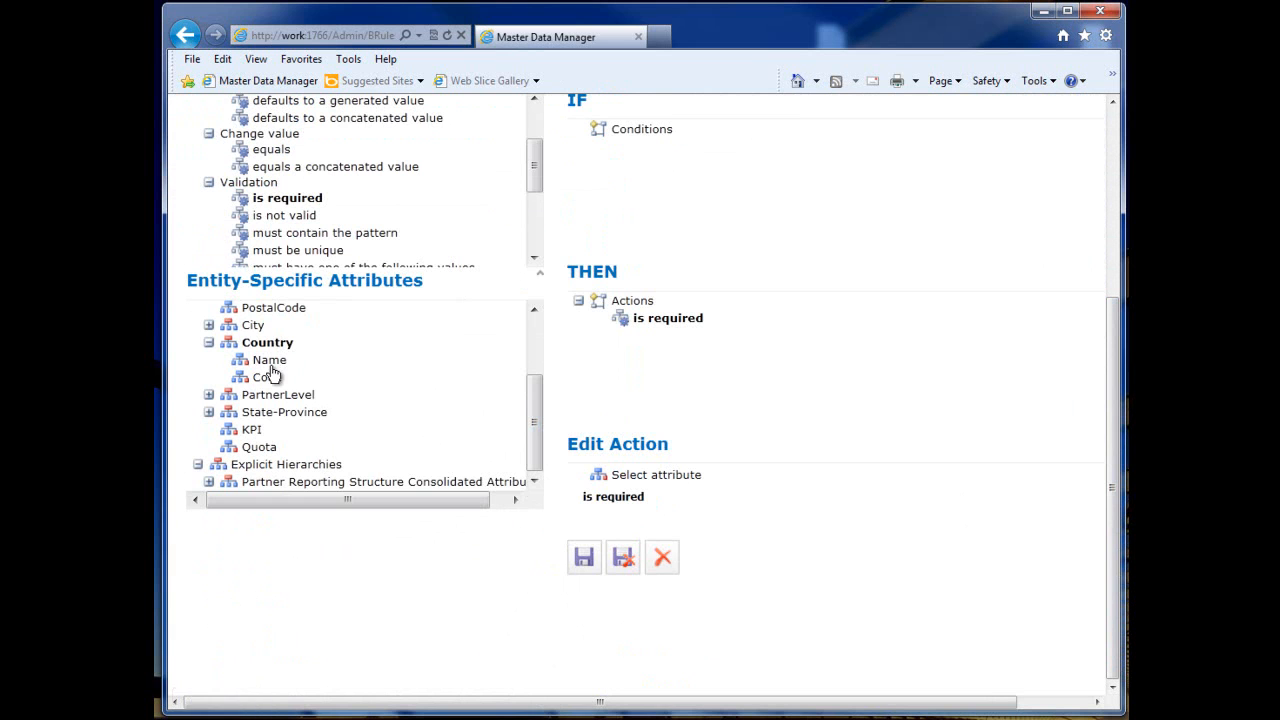
{"action": "left_click_drag", "start_coordinate": [535, 428], "coordinate": [544, 382]}
{"action": "left_click_drag", "start_coordinate": [252, 378], "coordinate": [634, 486]}
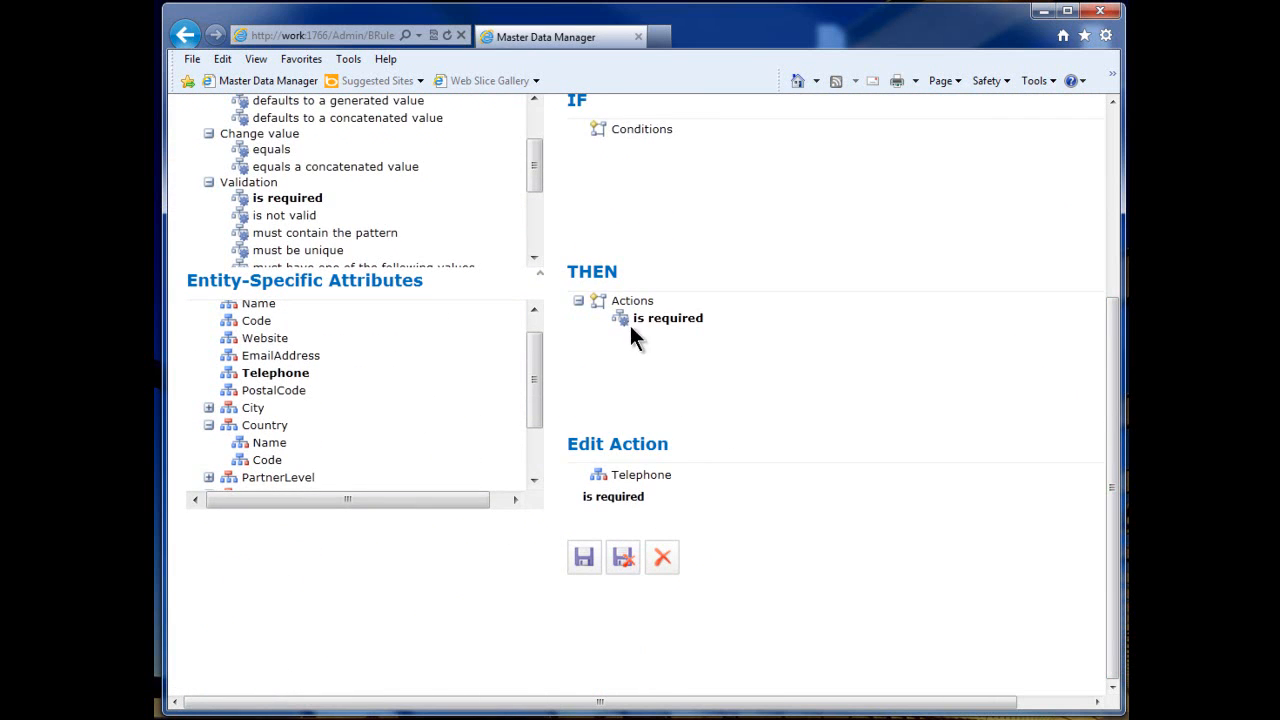
{"action": "left_click", "coordinate": [582, 556]}
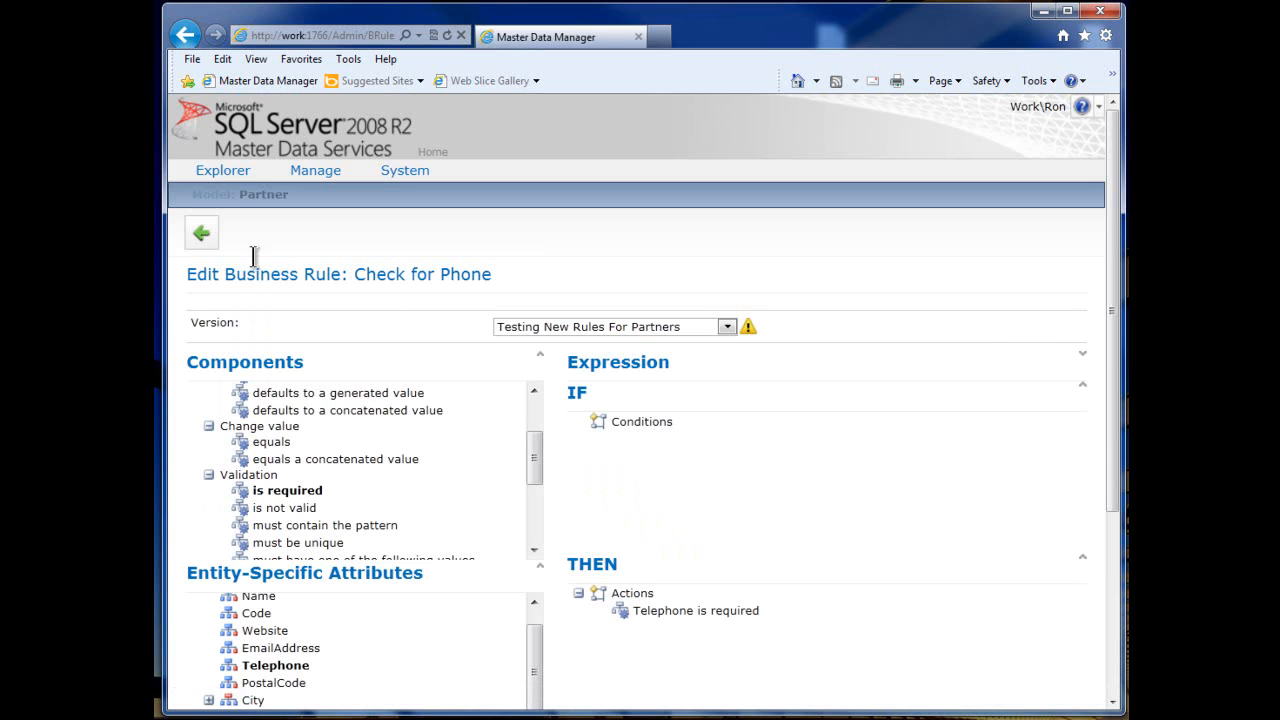
- Return to the business rule list and publish the Partner entity's rules, accepting the confirmation
{"action": "scroll", "coordinate": [1117, 362], "scroll_direction": "down", "scroll_amount": 3}
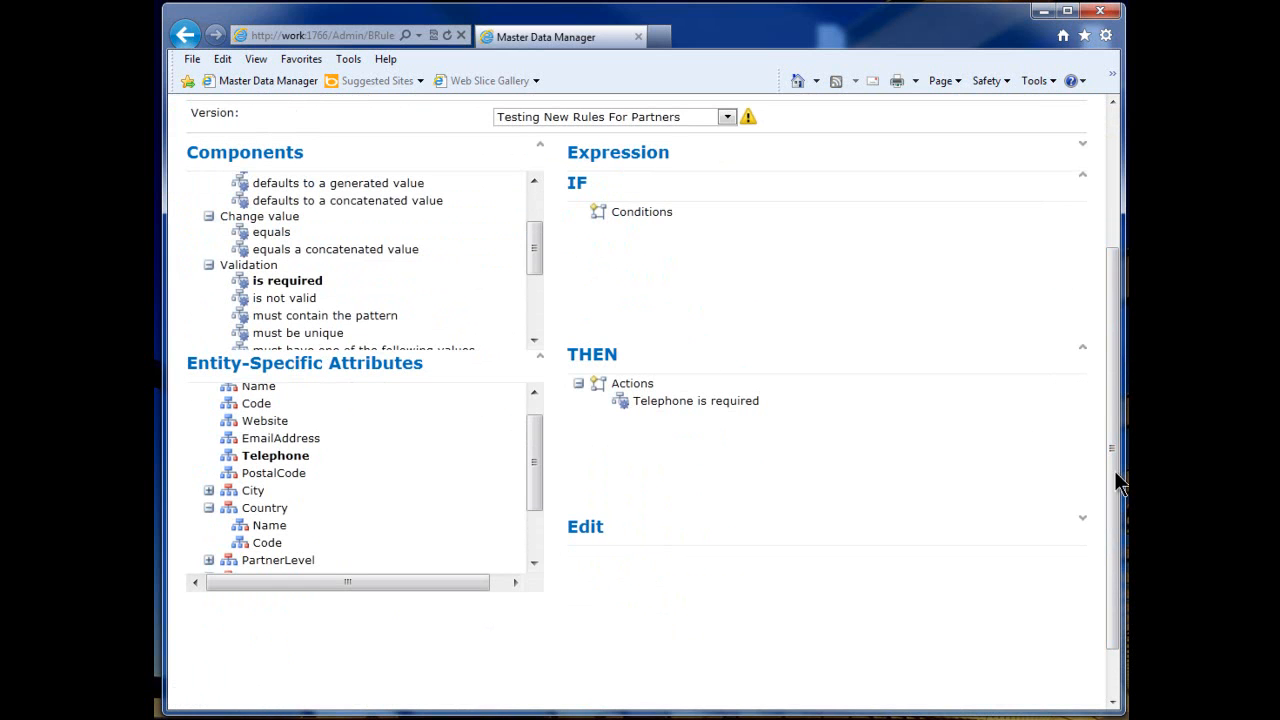
{"action": "scroll", "coordinate": [1041, 424], "scroll_direction": "up", "scroll_amount": 5}
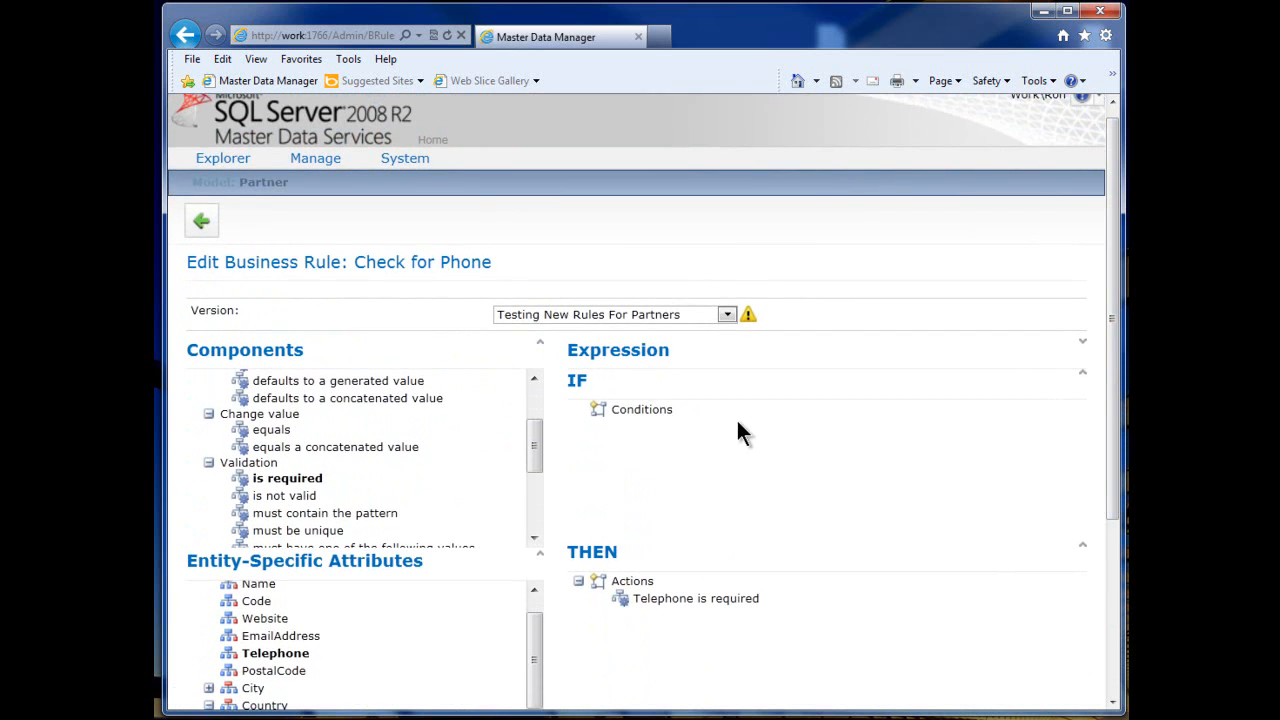
{"action": "left_click", "coordinate": [209, 221]}
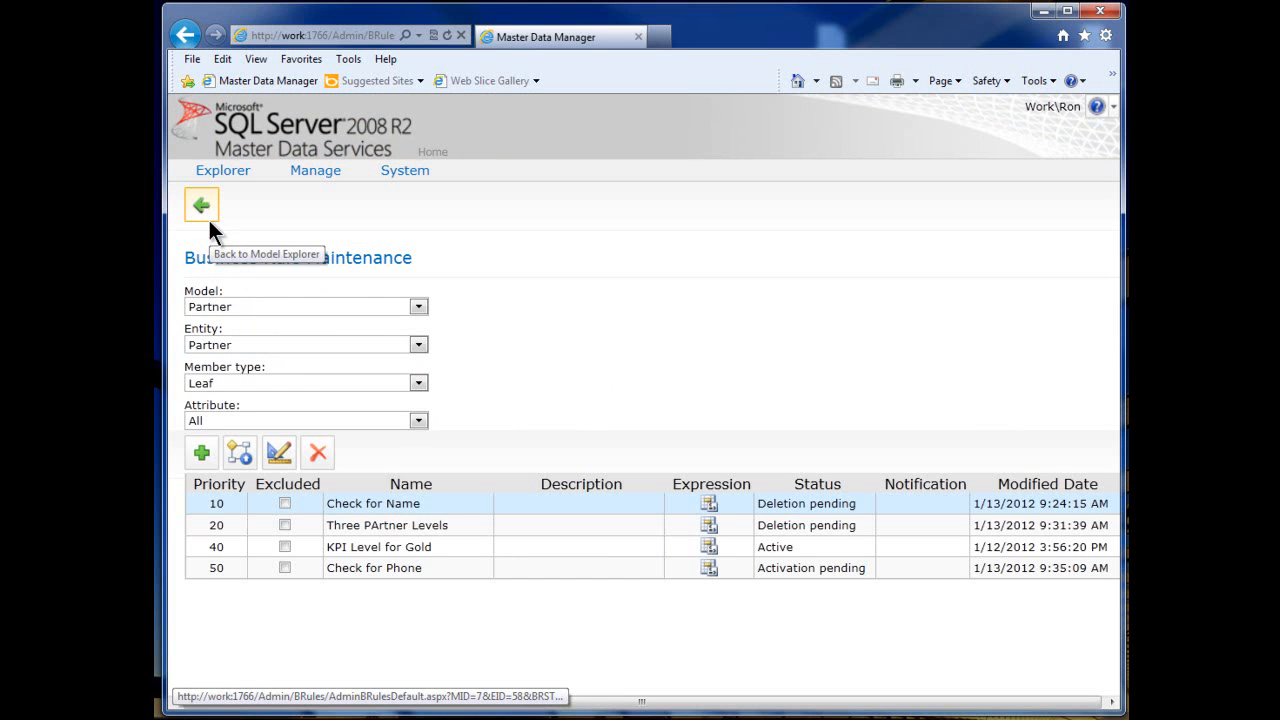
{"action": "left_click", "coordinate": [460, 572]}
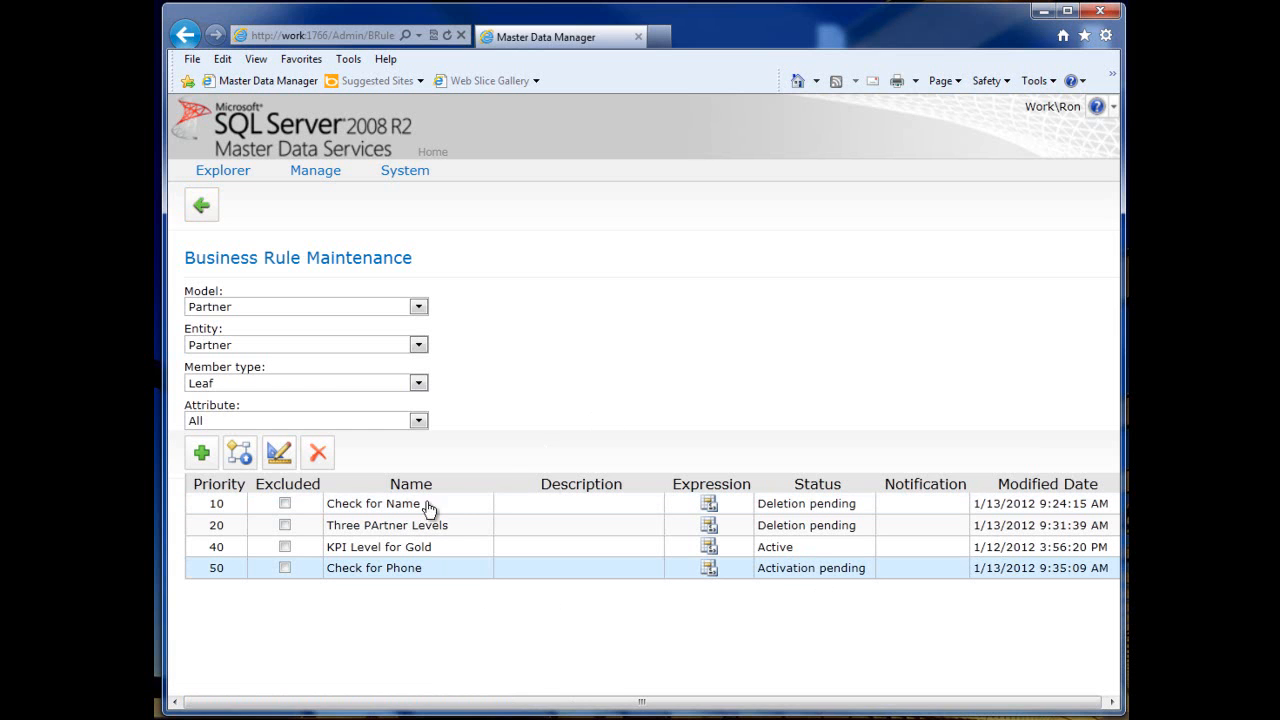
{"action": "left_click", "coordinate": [238, 452]}
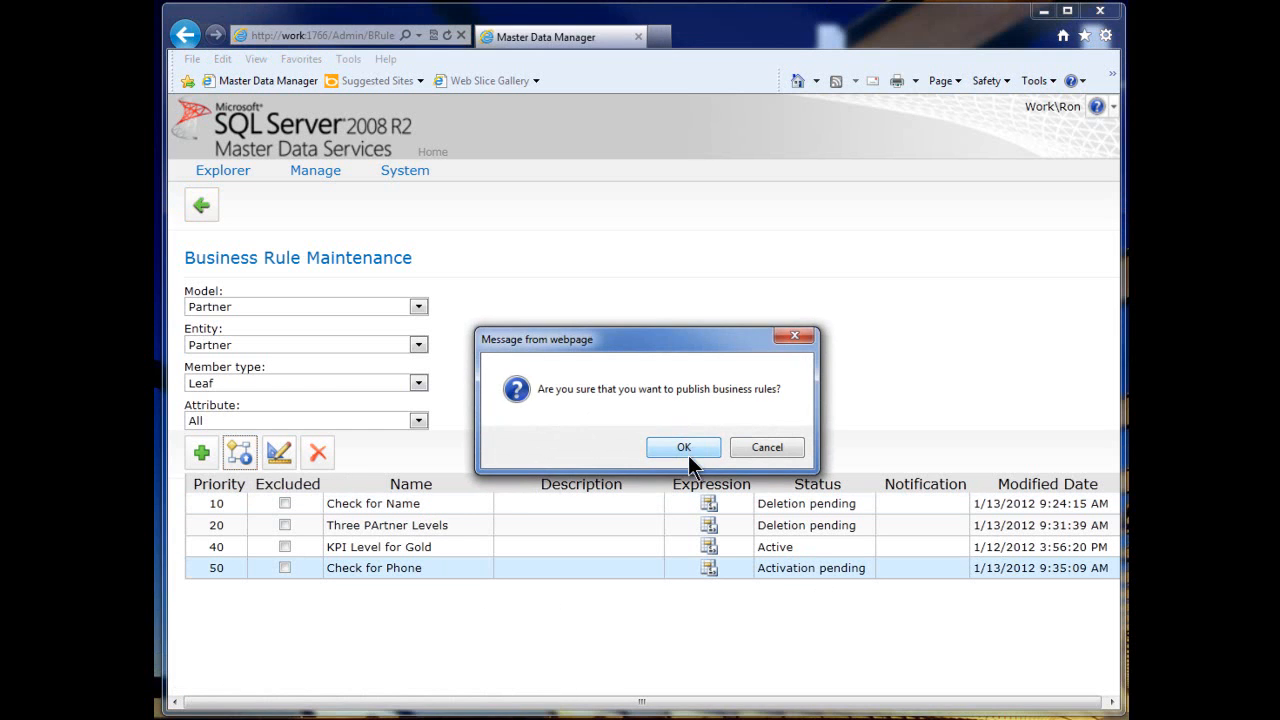
{"action": "left_click", "coordinate": [683, 449]}
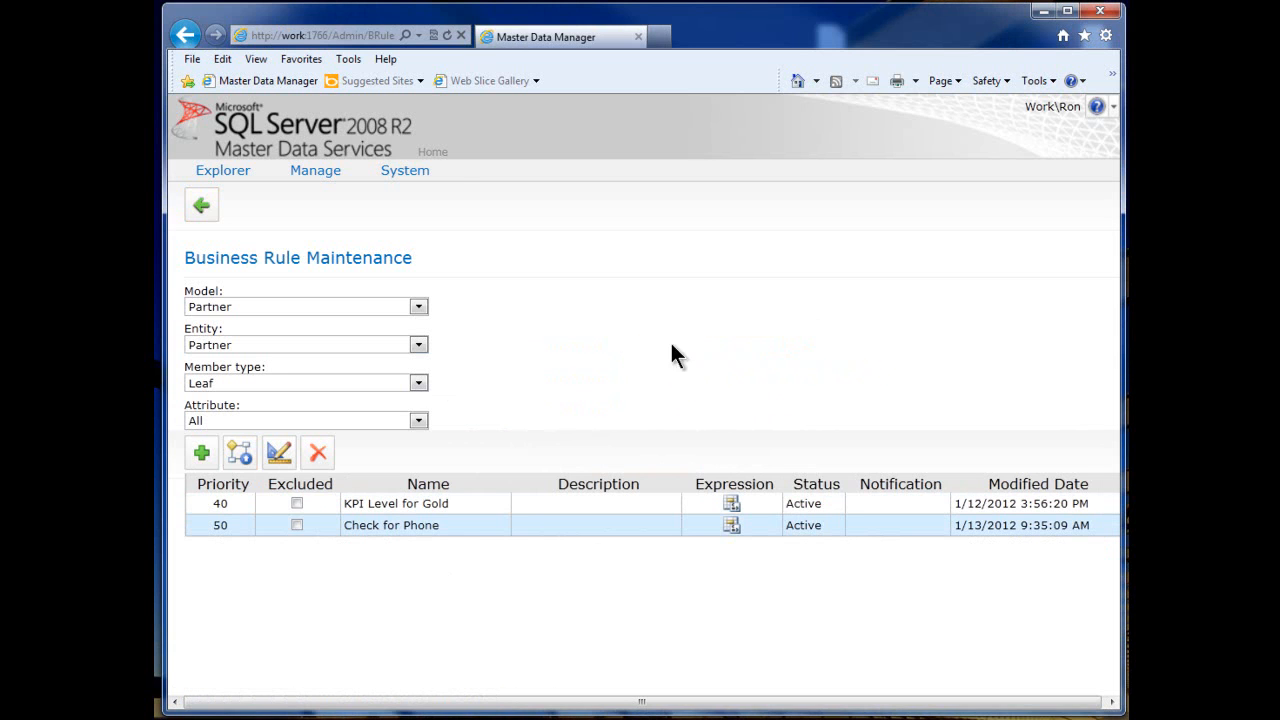
- Go to Version Management and validate the Partner model's Testing New Rules For Partners version, accepting the confirmation
{"action": "left_click", "coordinate": [436, 153]}
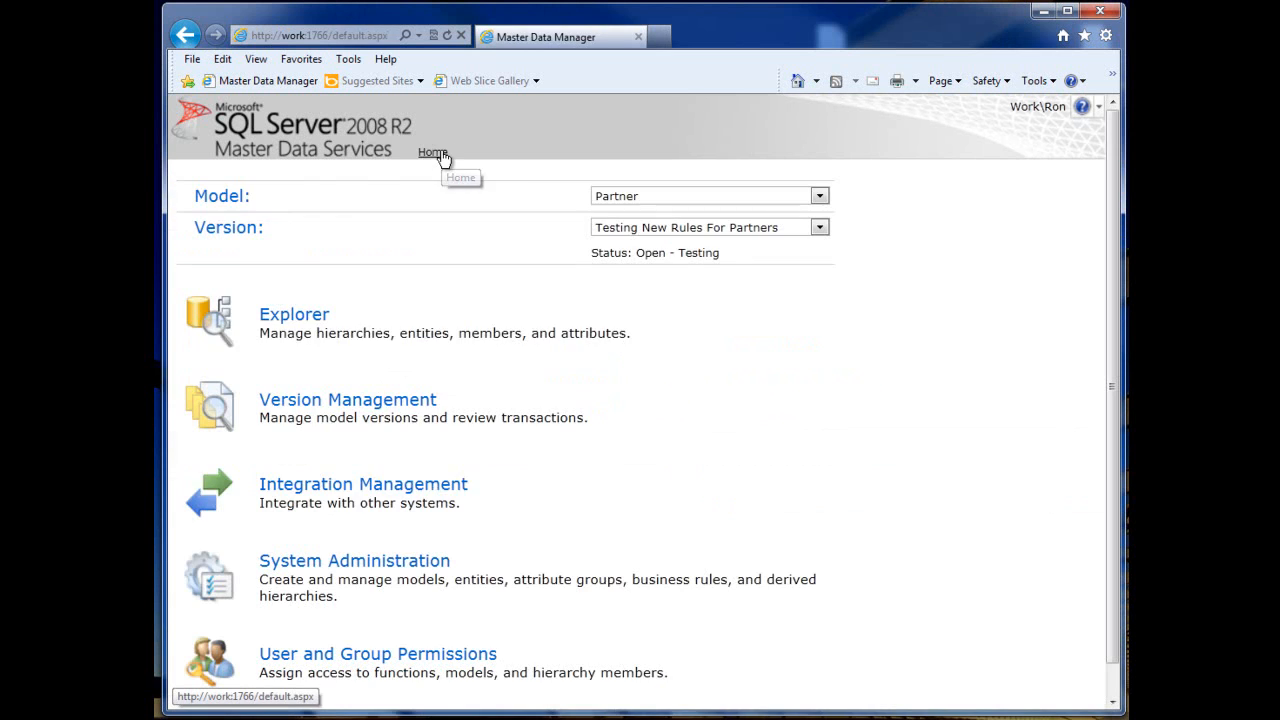
{"action": "left_click", "coordinate": [414, 420]}
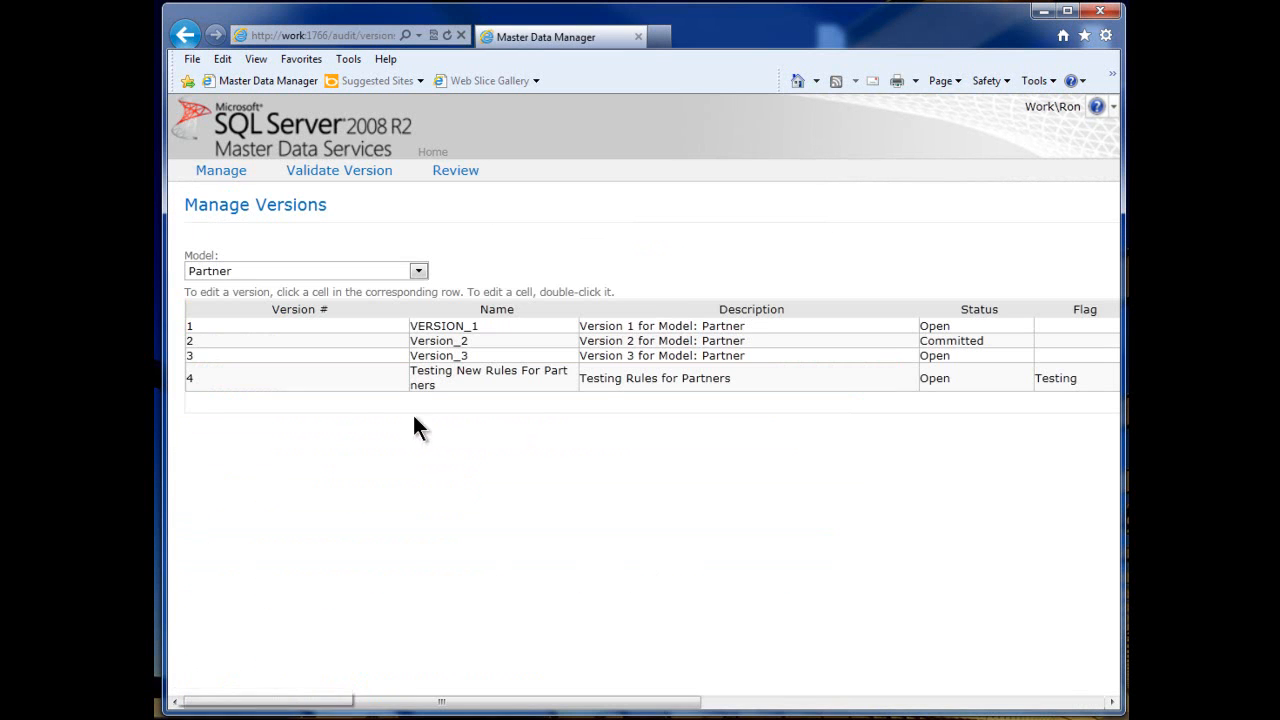
{"action": "left_click", "coordinate": [452, 378]}
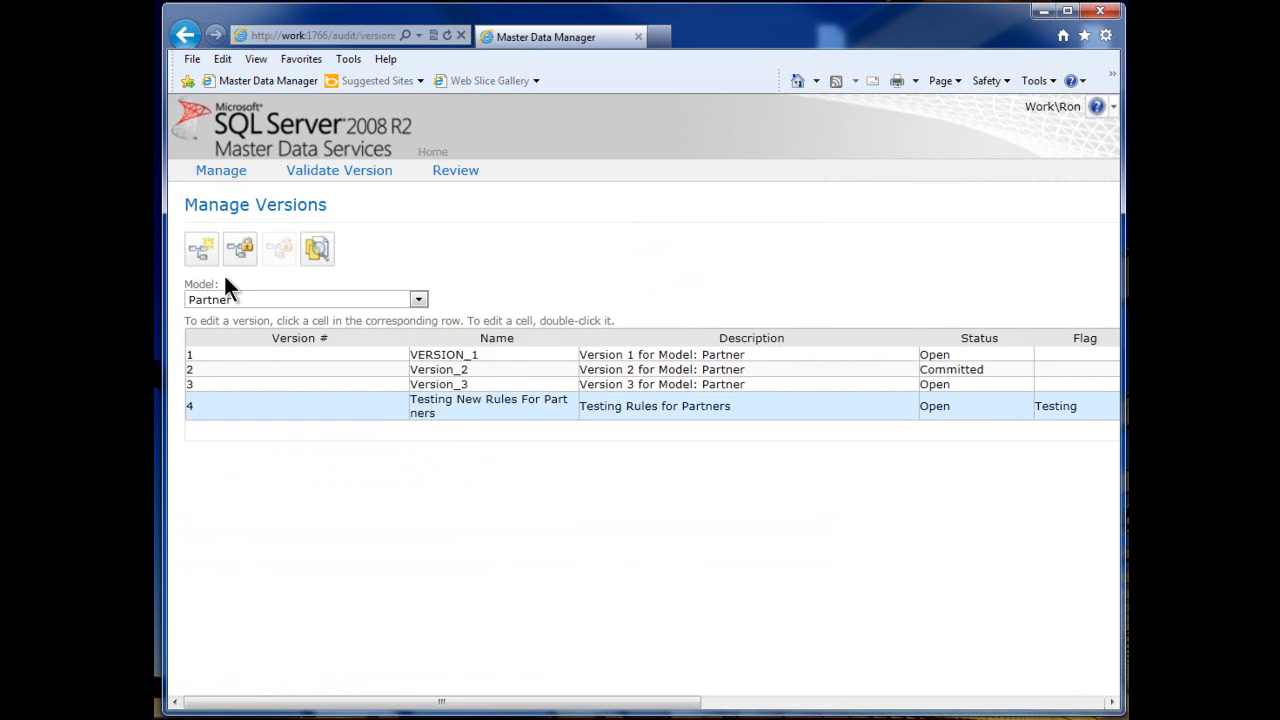
{"action": "left_click", "coordinate": [311, 177]}
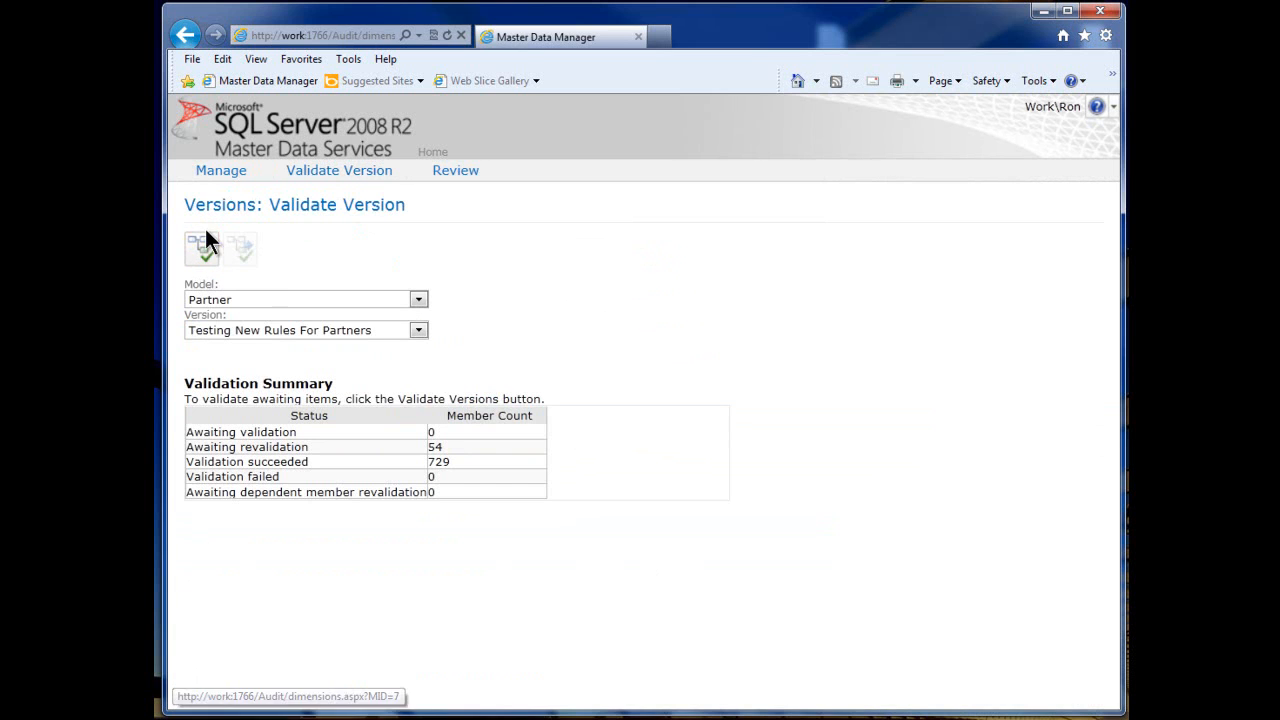
{"action": "left_click", "coordinate": [201, 251]}
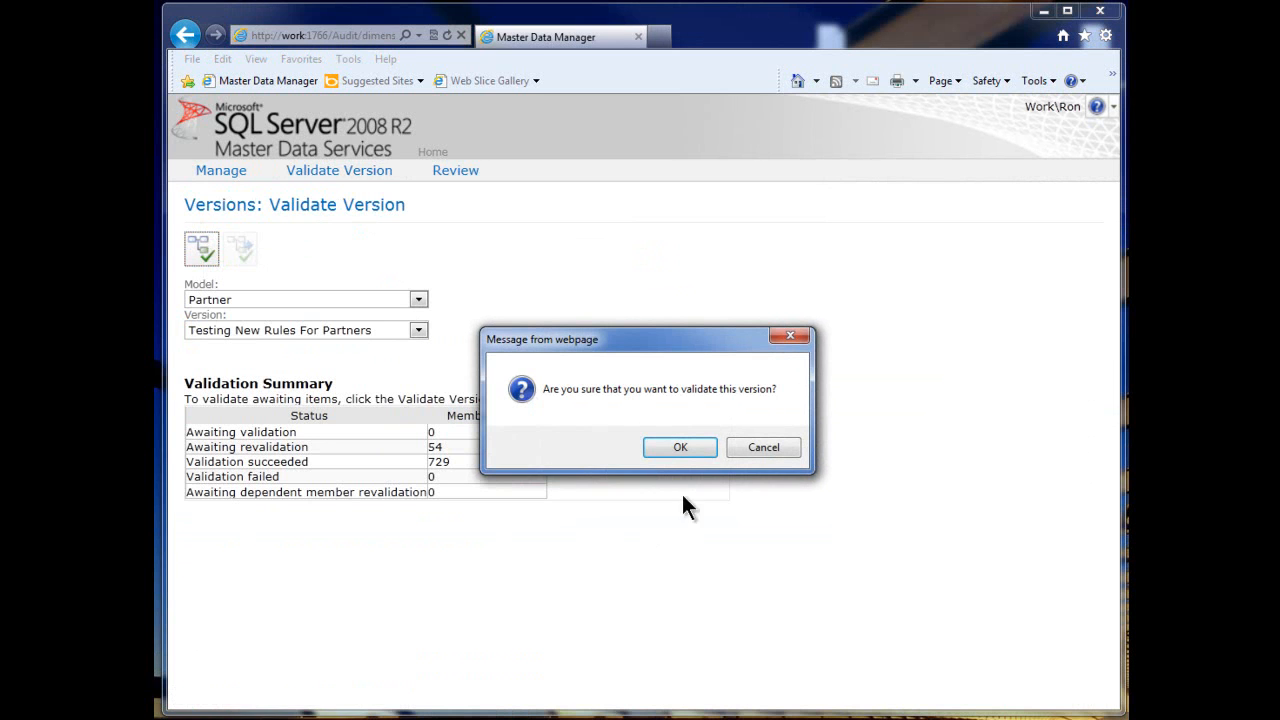
{"action": "left_click", "coordinate": [698, 446]}
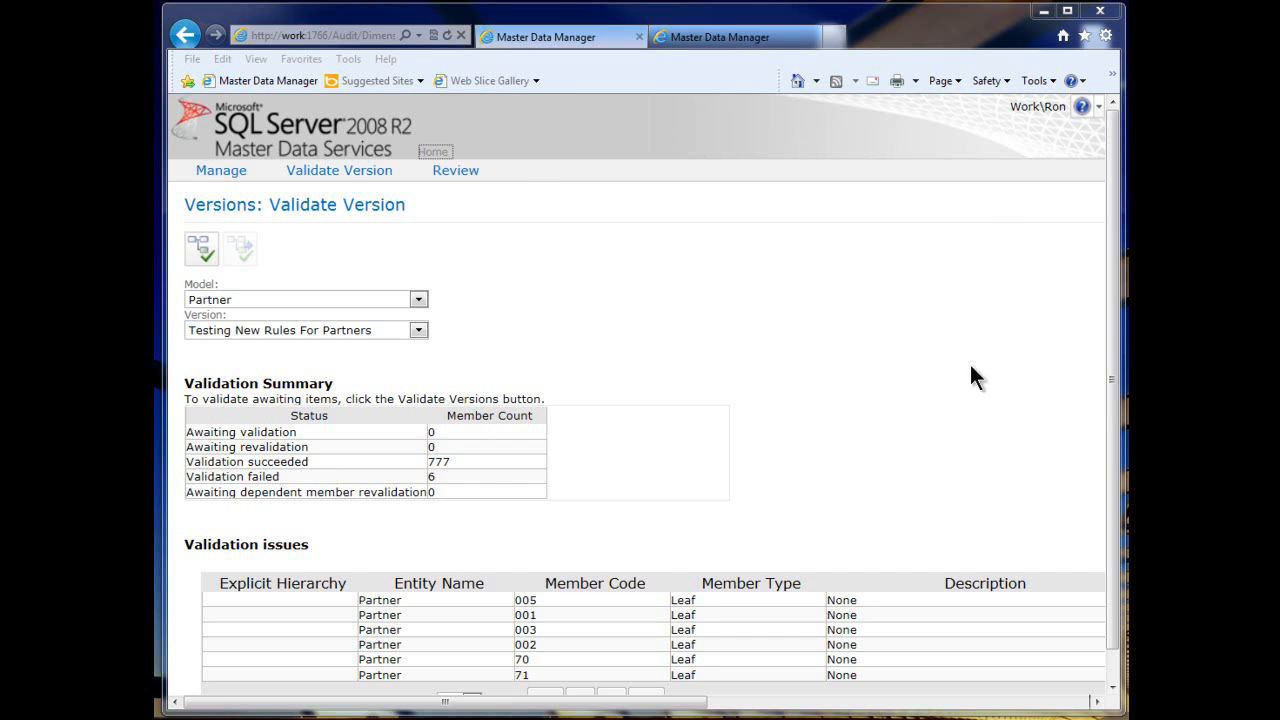
- Examine the validation issues, selecting the one for member code 001 and viewing its notification status and date
{"action": "left_click_drag", "start_coordinate": [1115, 337], "coordinate": [1115, 365]}
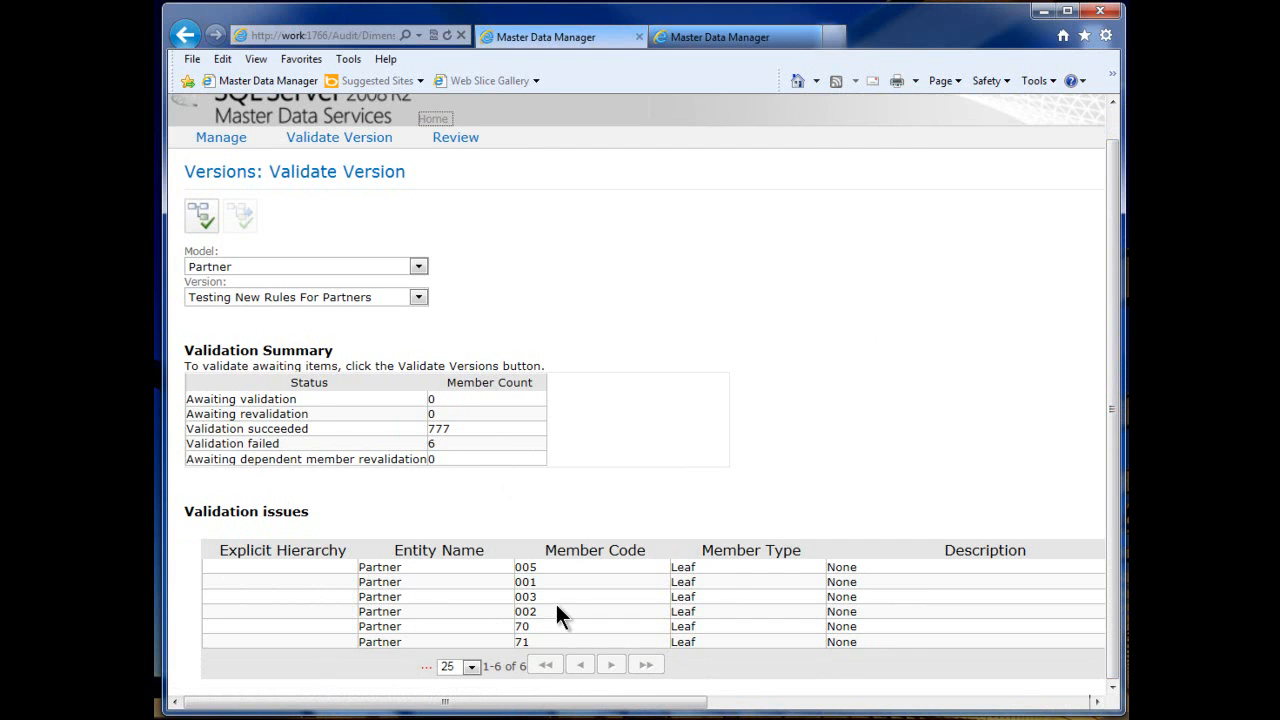
{"action": "left_click", "coordinate": [244, 565]}
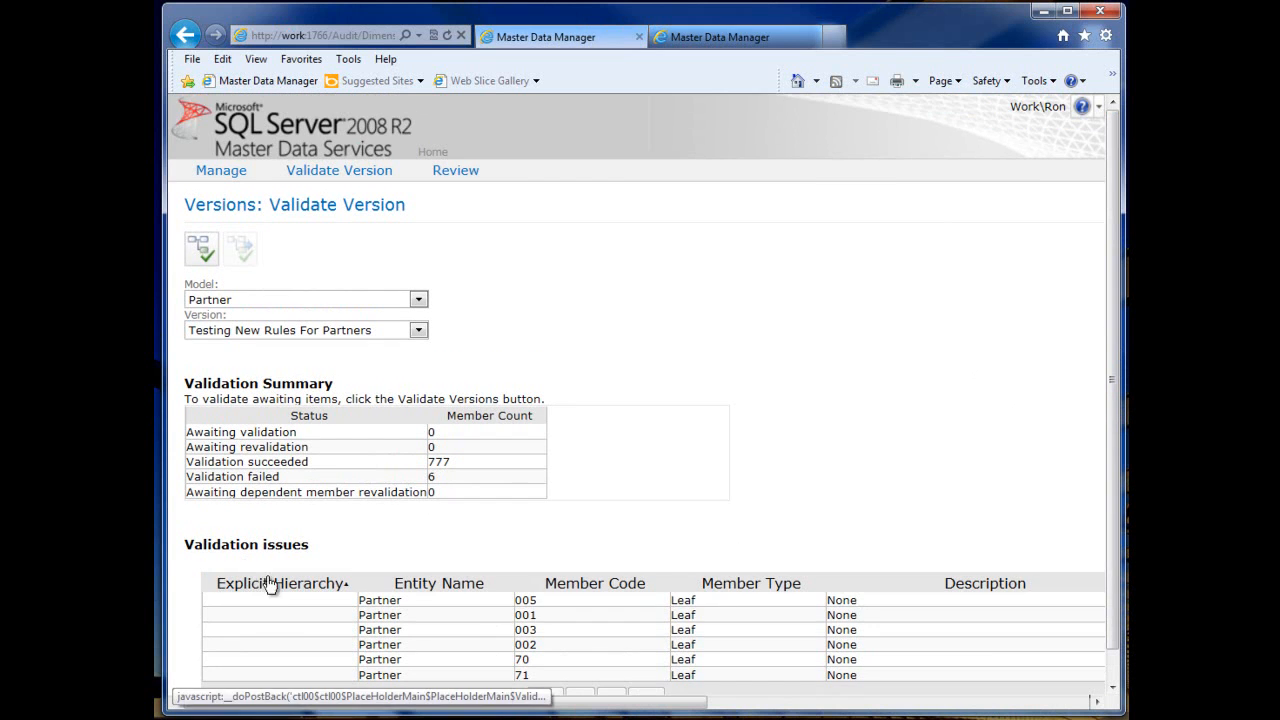
{"action": "left_click", "coordinate": [279, 606]}
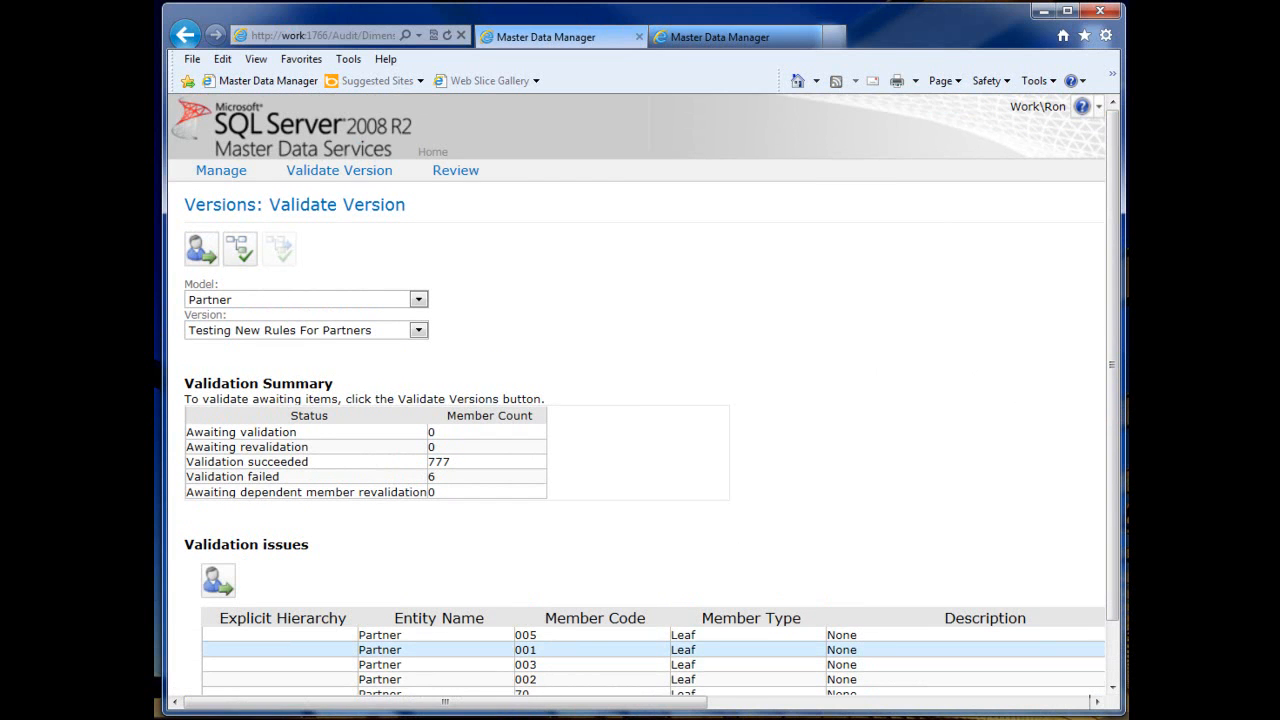
{"action": "left_click_drag", "start_coordinate": [540, 703], "coordinate": [968, 710]}
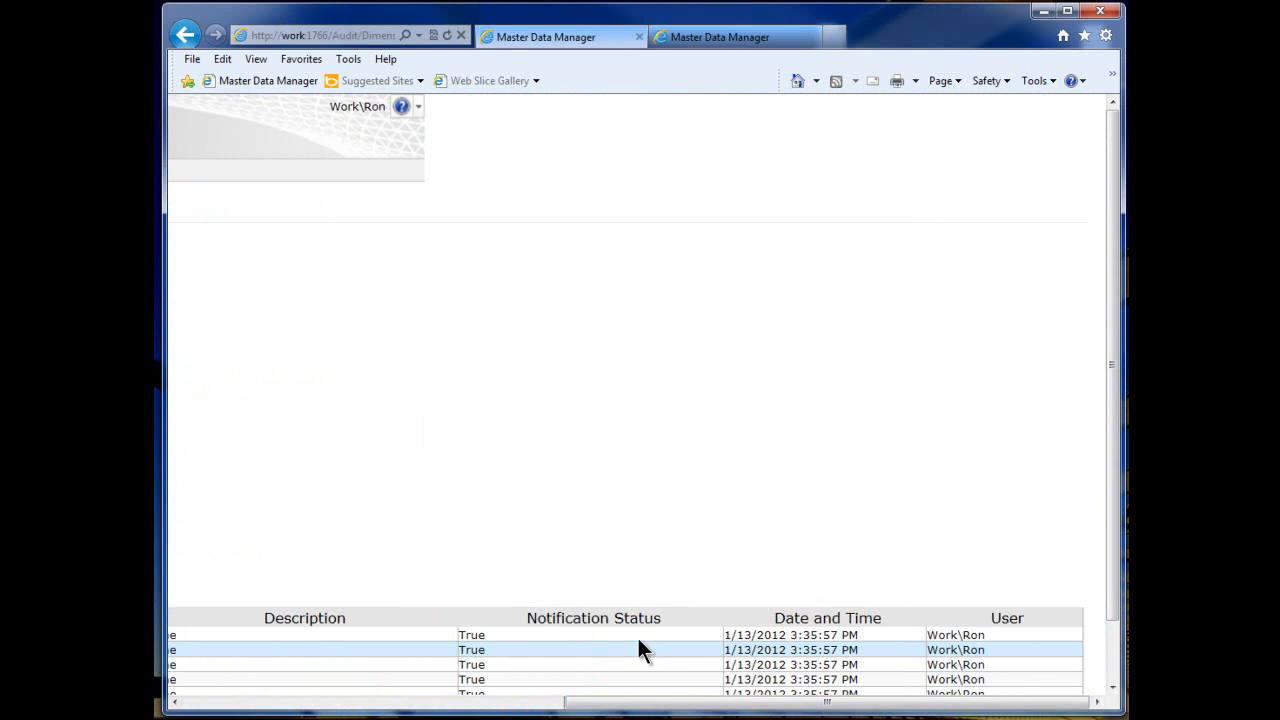
- Review the remaining columns of the validation issues list, from notification status back to entity name and member code
{"action": "left_click_drag", "start_coordinate": [800, 708], "coordinate": [670, 708]}
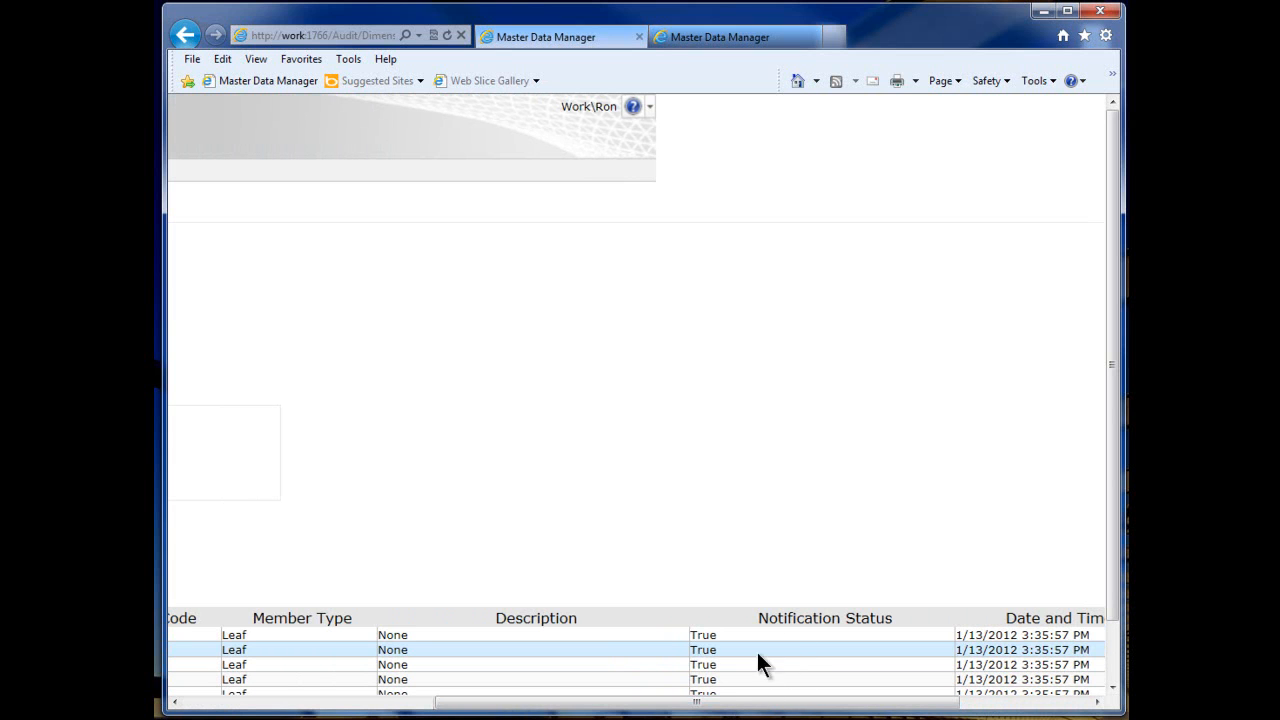
{"action": "left_click_drag", "start_coordinate": [737, 710], "coordinate": [697, 710]}
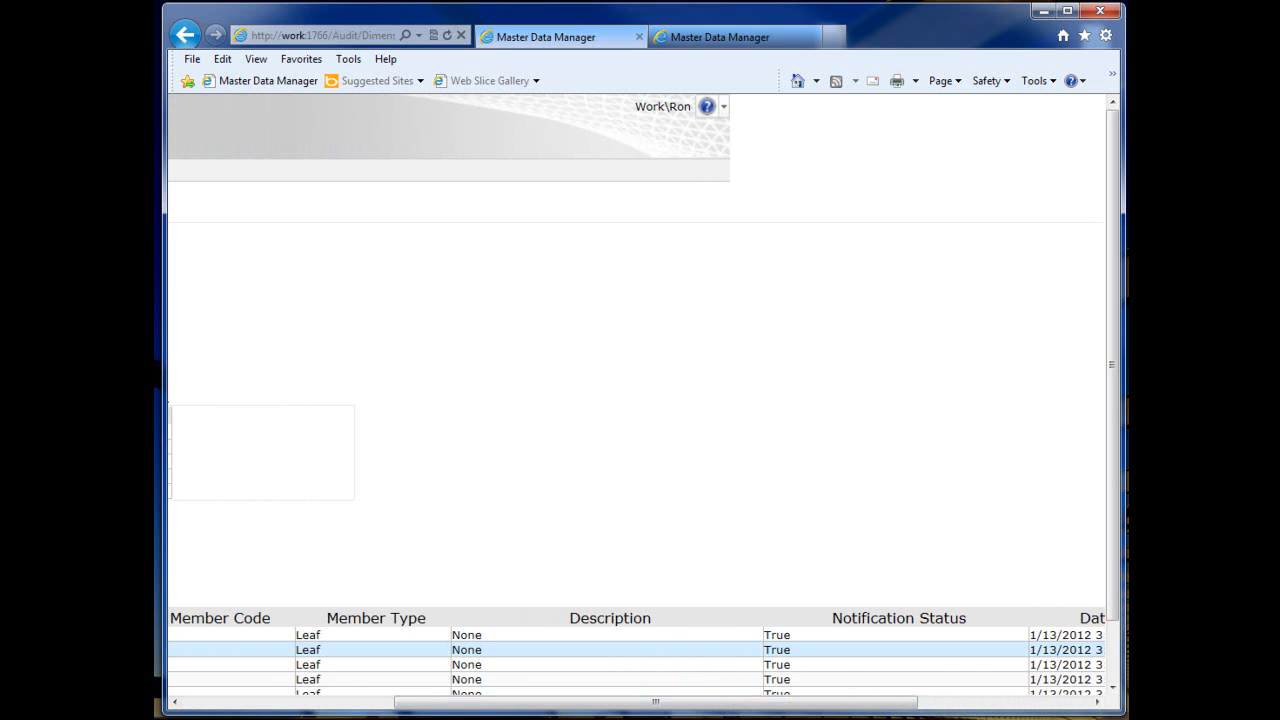
{"action": "scroll", "coordinate": [1116, 550], "scroll_direction": "down", "scroll_amount": 2}
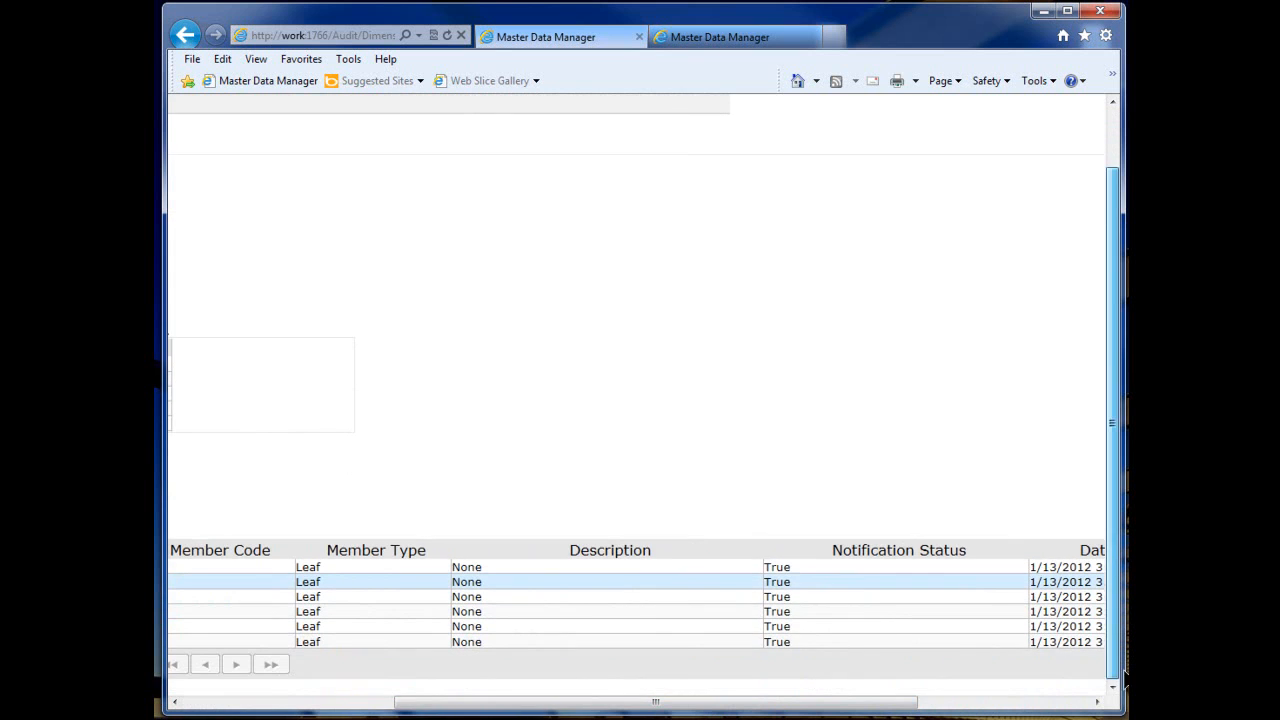
{"action": "left_click_drag", "start_coordinate": [630, 705], "coordinate": [410, 705]}
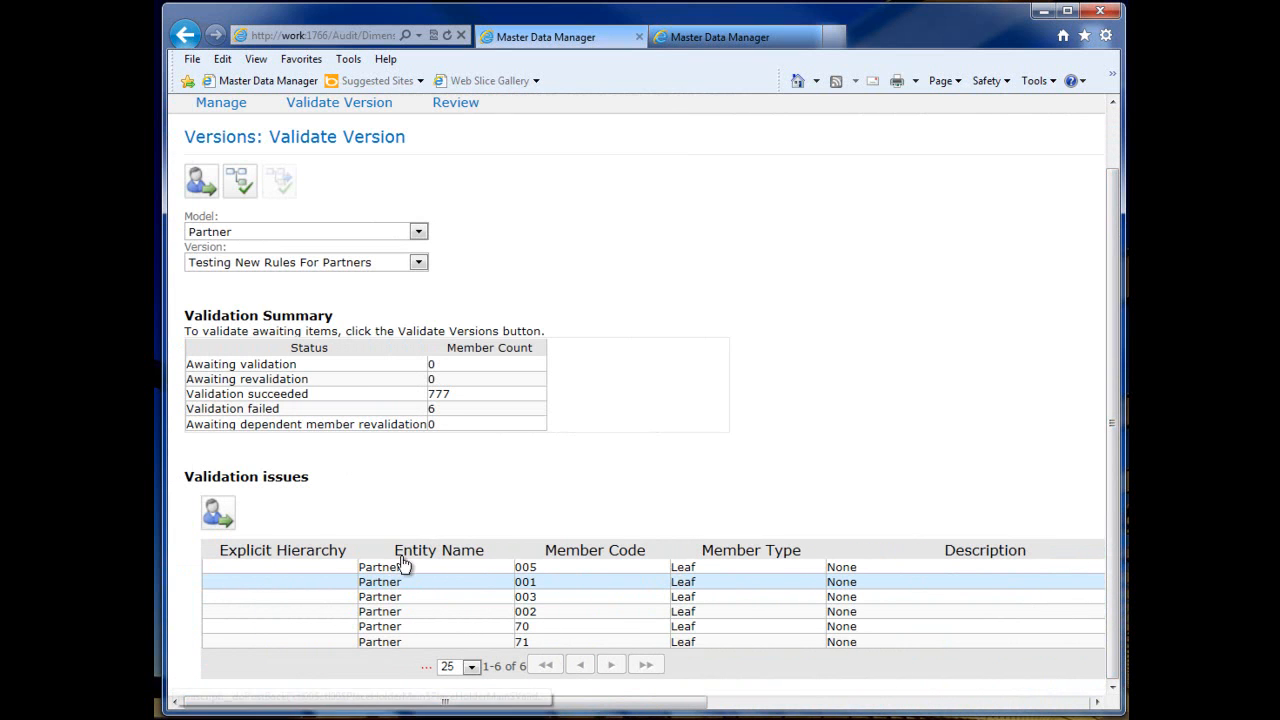
- In the Partner entity's member list, view the General Information attributes and compare each flagged member's Telephone value with its validation status
{"action": "left_click", "coordinate": [705, 33]}
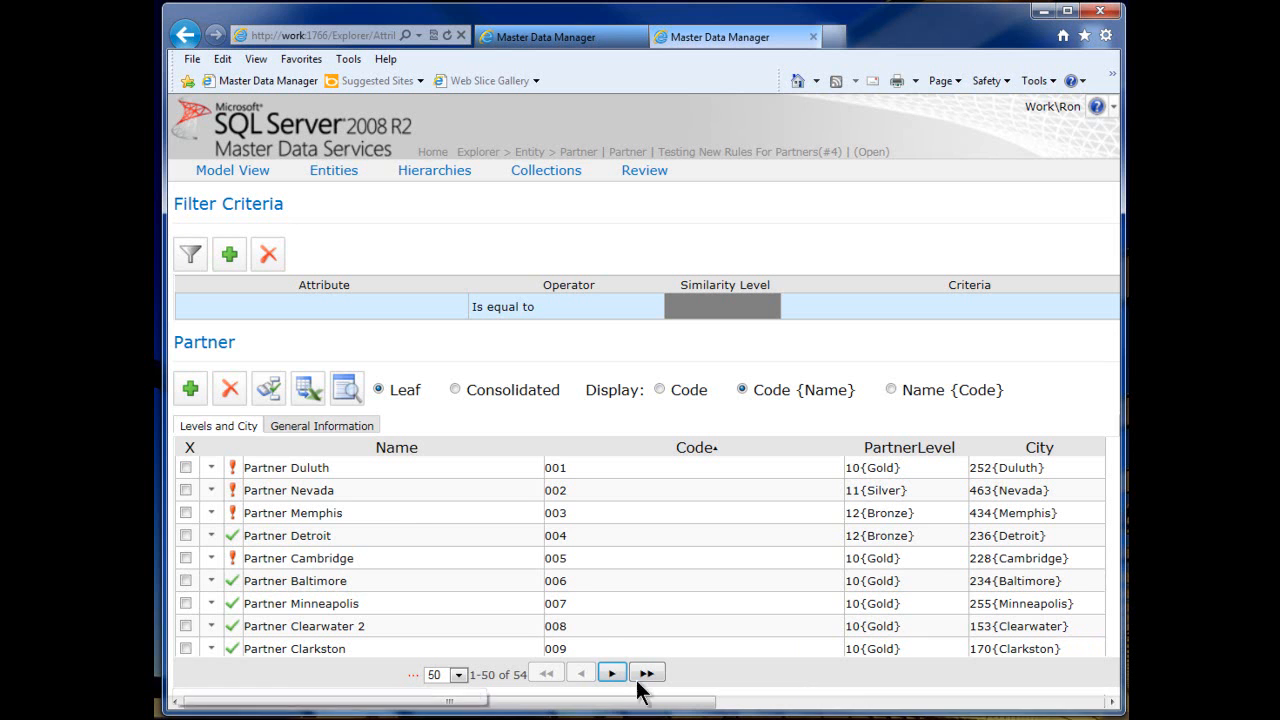
{"action": "left_click_drag", "start_coordinate": [651, 710], "coordinate": [581, 690]}
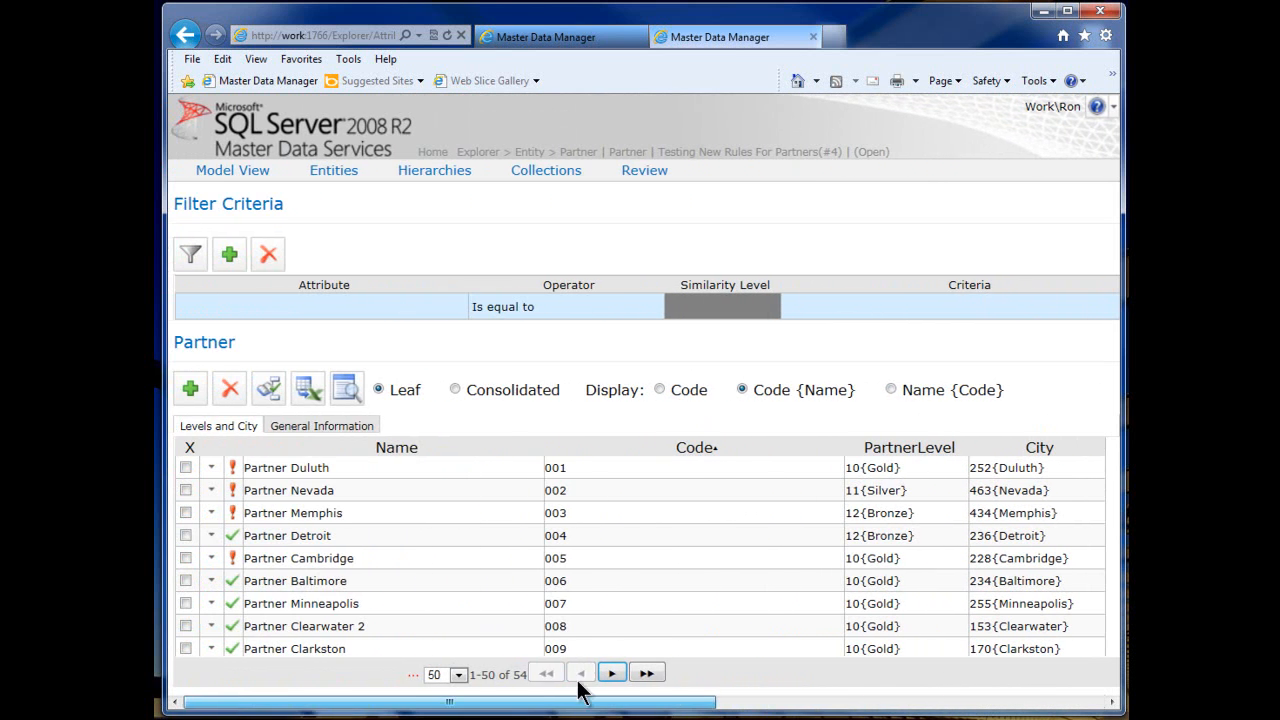
{"action": "left_click", "coordinate": [341, 430]}
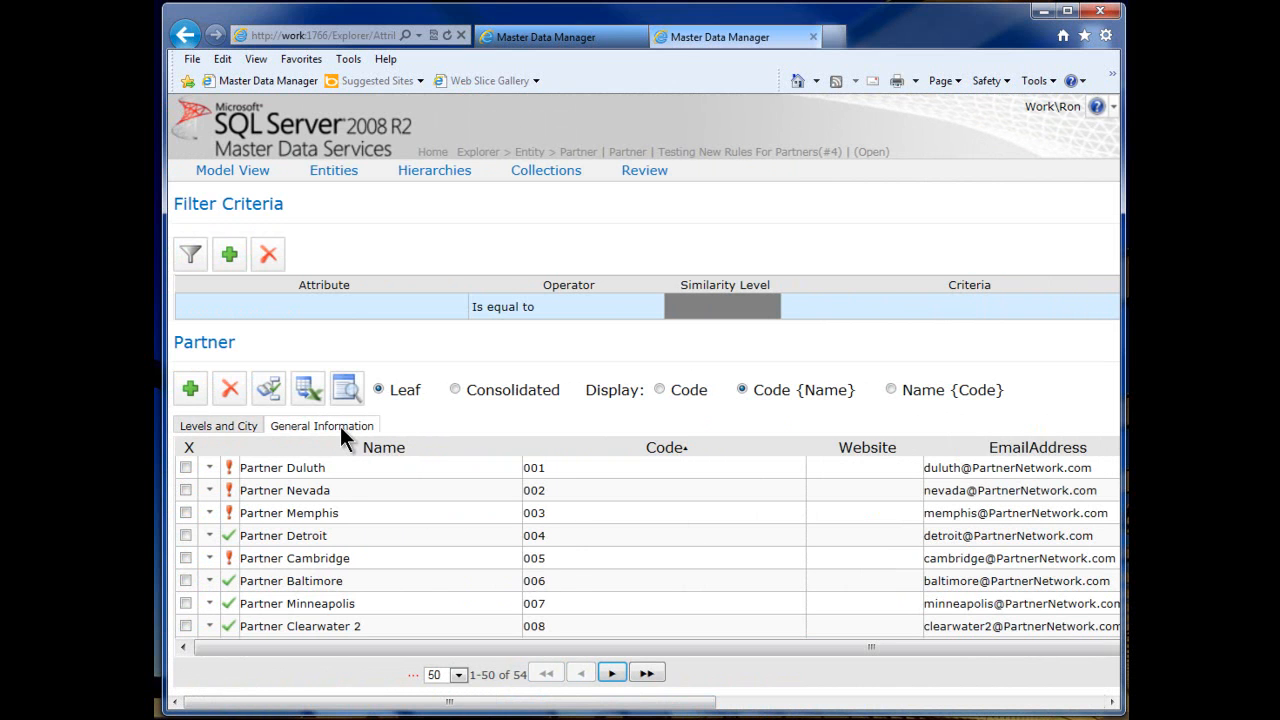
{"action": "left_click_drag", "start_coordinate": [376, 647], "coordinate": [578, 647]}
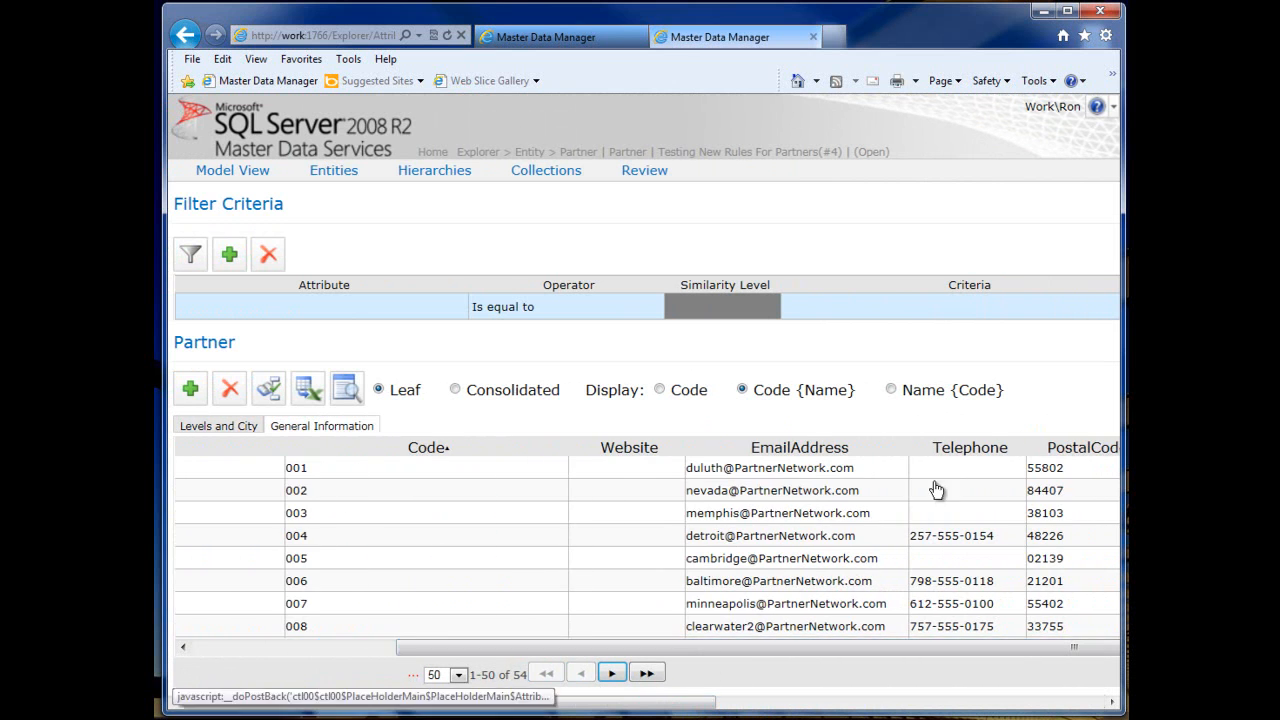
{"action": "left_click_drag", "start_coordinate": [848, 646], "coordinate": [706, 640]}
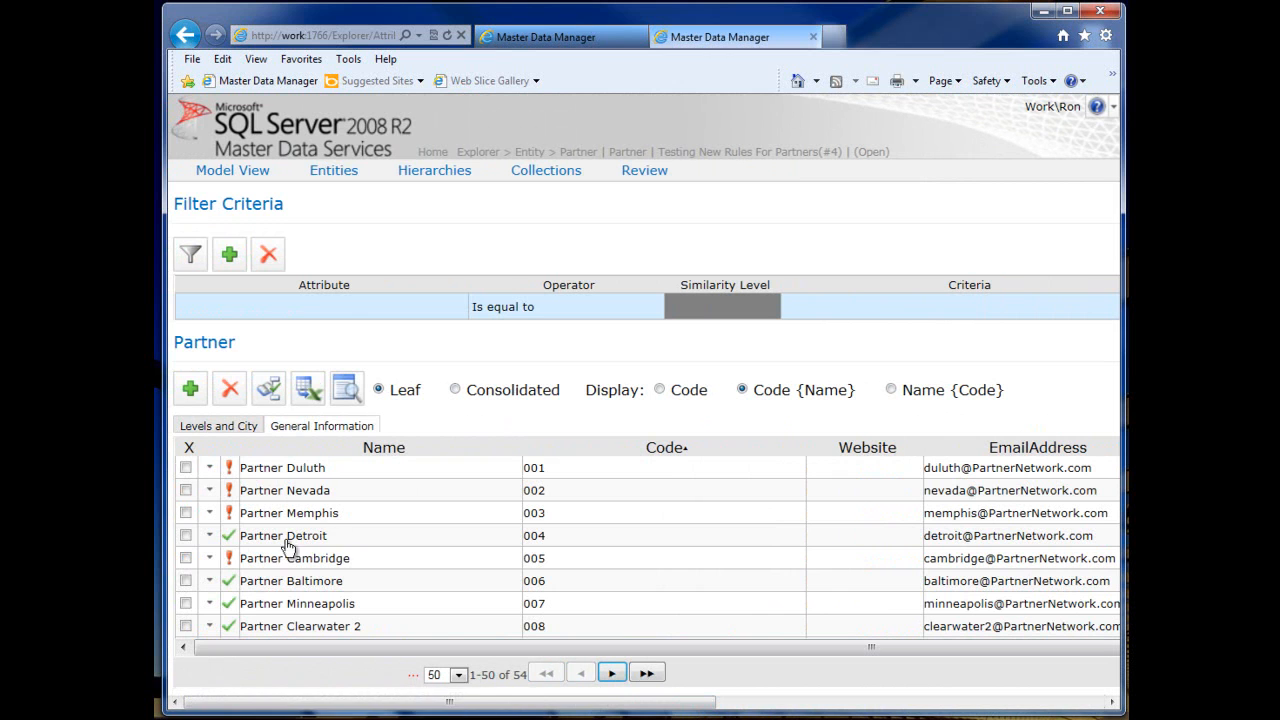
{"action": "left_click", "coordinate": [208, 468]}
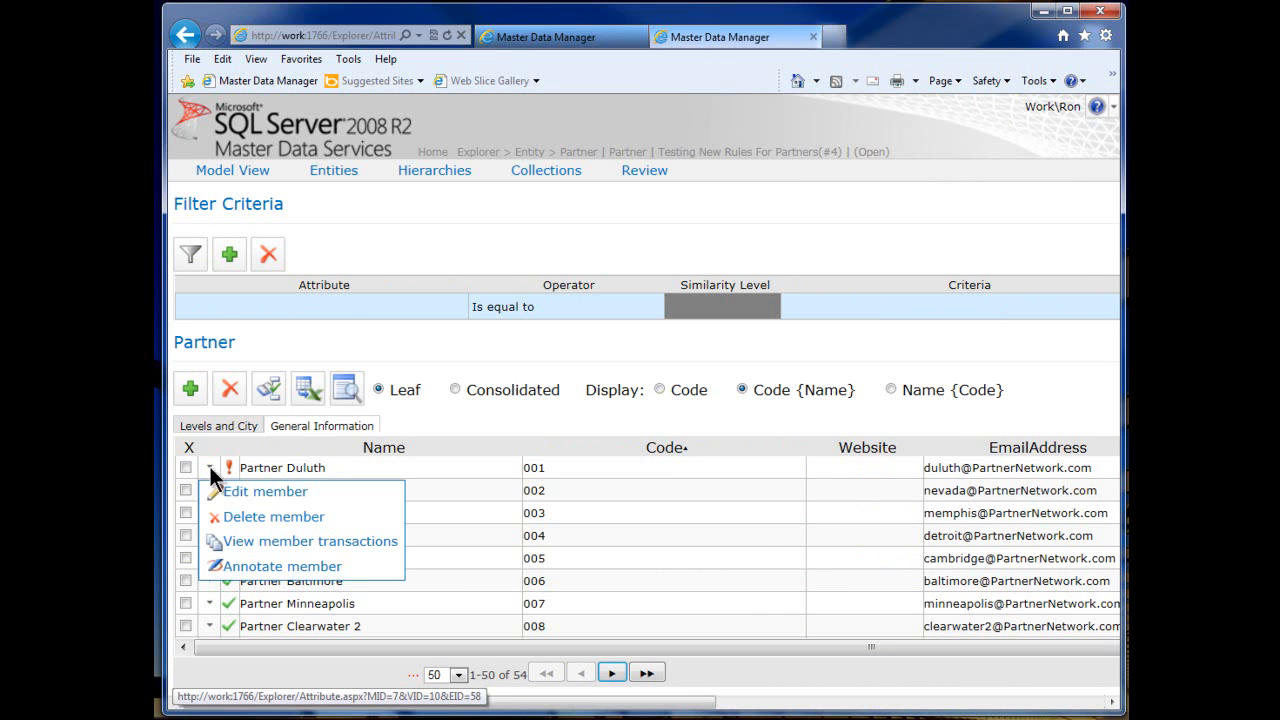
{"action": "left_click", "coordinate": [456, 329]}
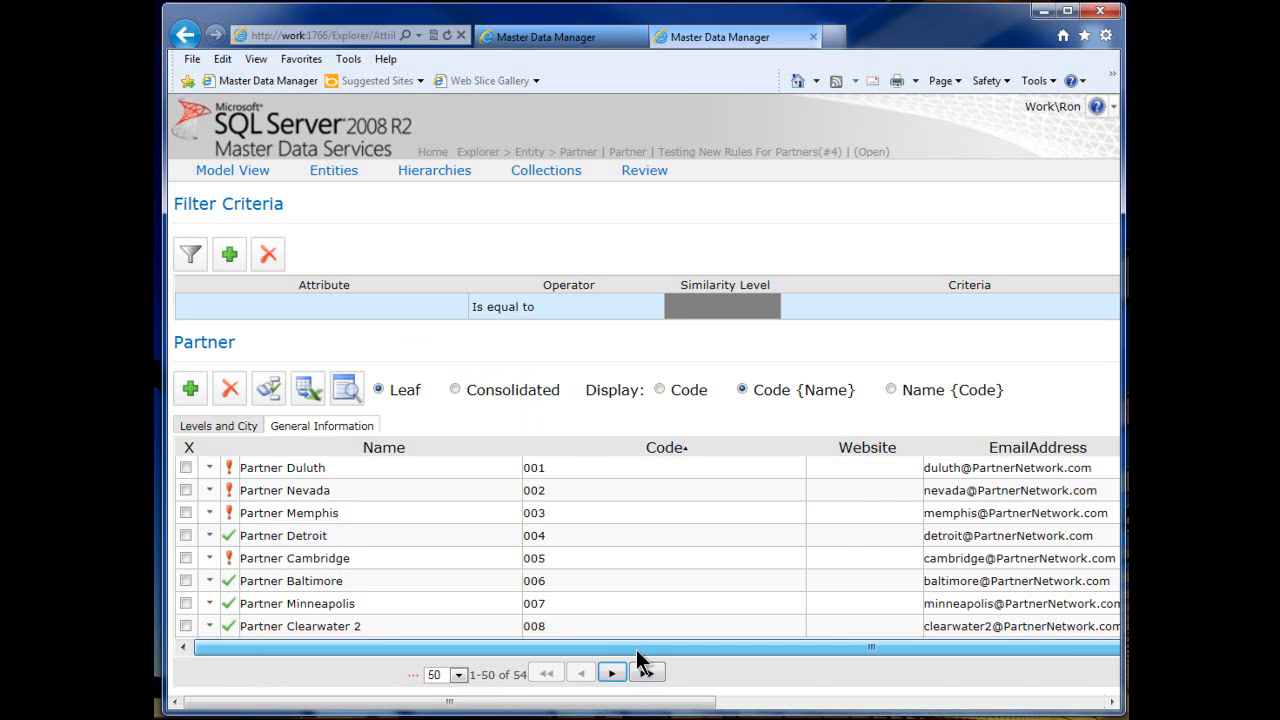
{"action": "left_click_drag", "start_coordinate": [636, 649], "coordinate": [1004, 664]}
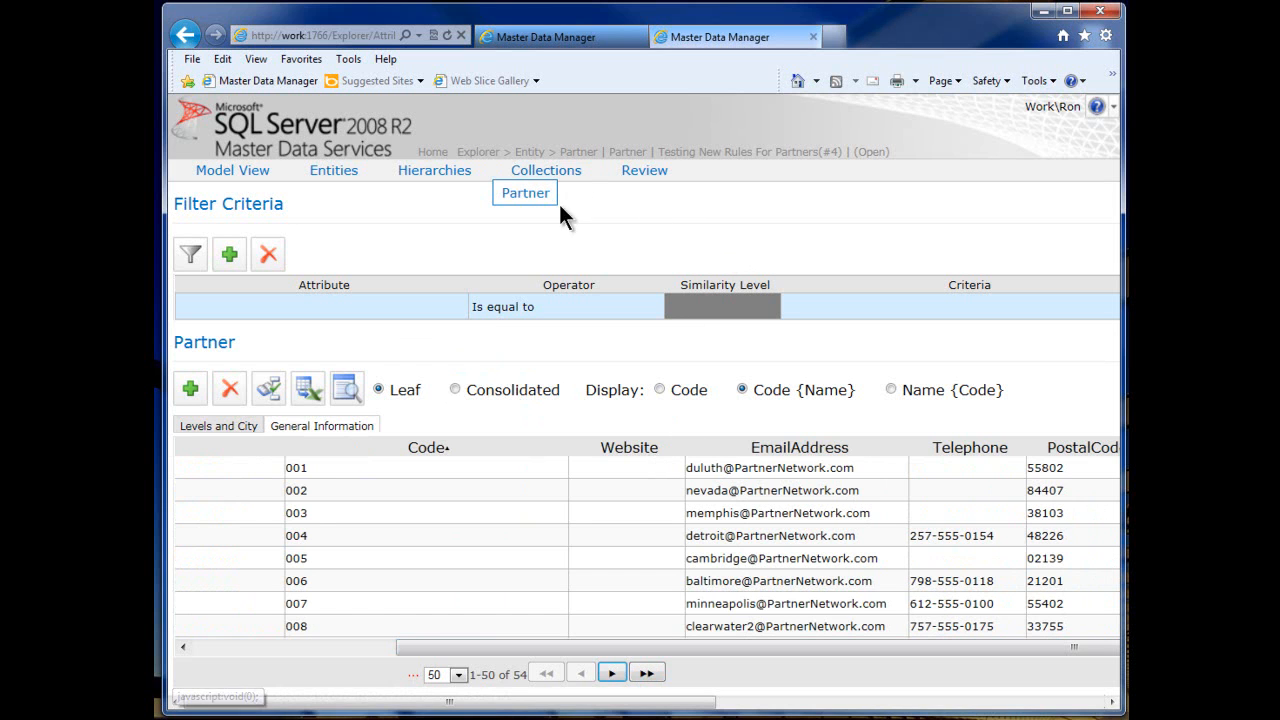
- Leave the version validation page and open Business Rule Maintenance in System Administration for the Partner entity's leaf members
{"action": "left_click", "coordinate": [580, 42]}
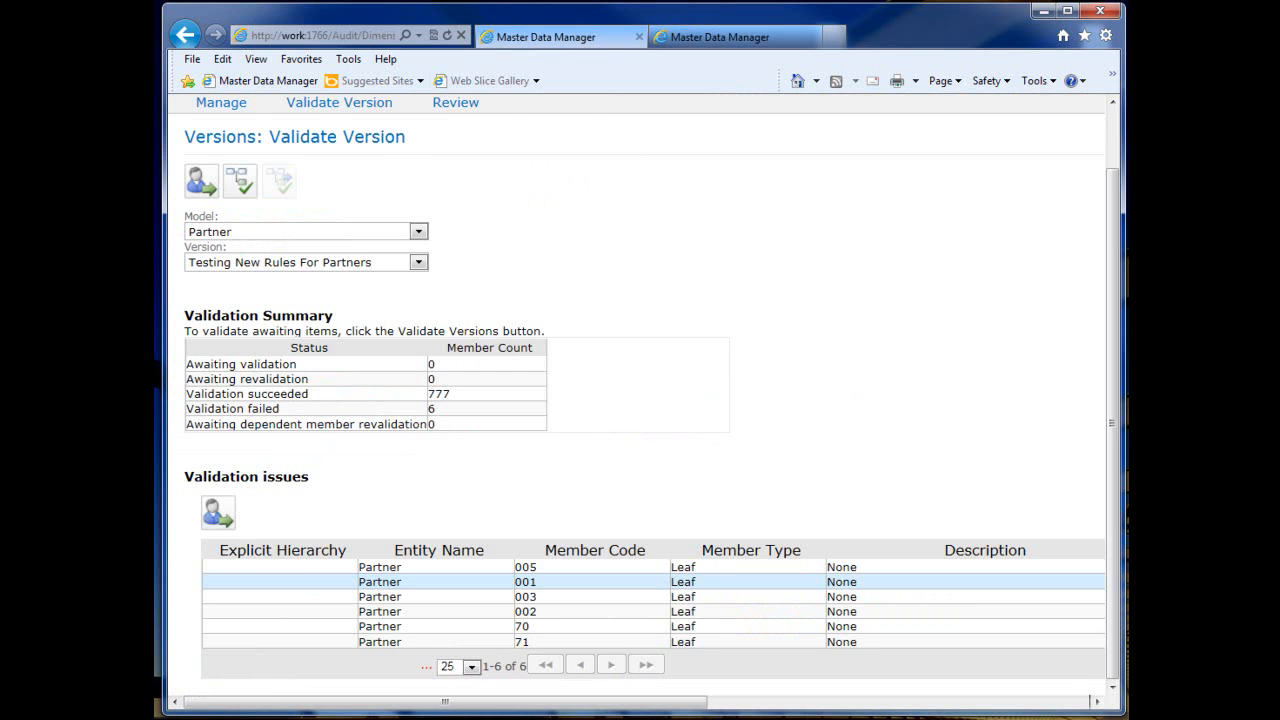
{"action": "scroll", "coordinate": [1113, 400], "scroll_direction": "up", "scroll_amount": 2}
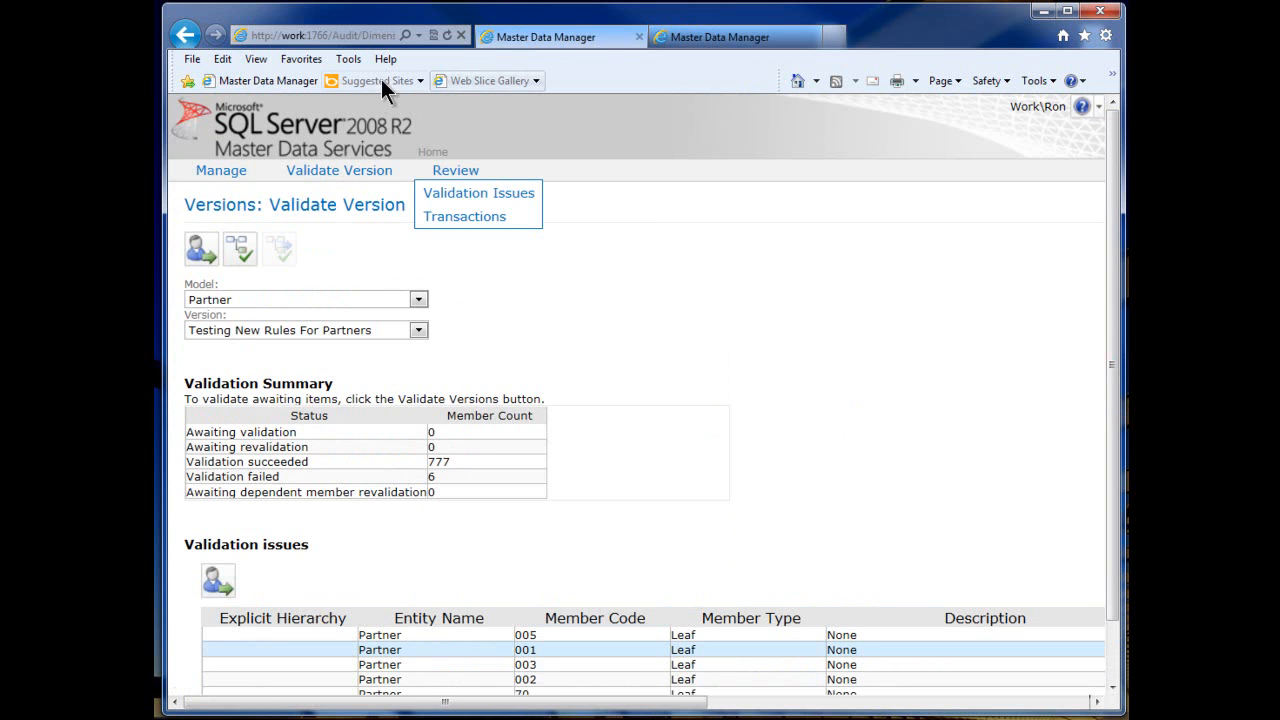
{"action": "left_click", "coordinate": [433, 153]}
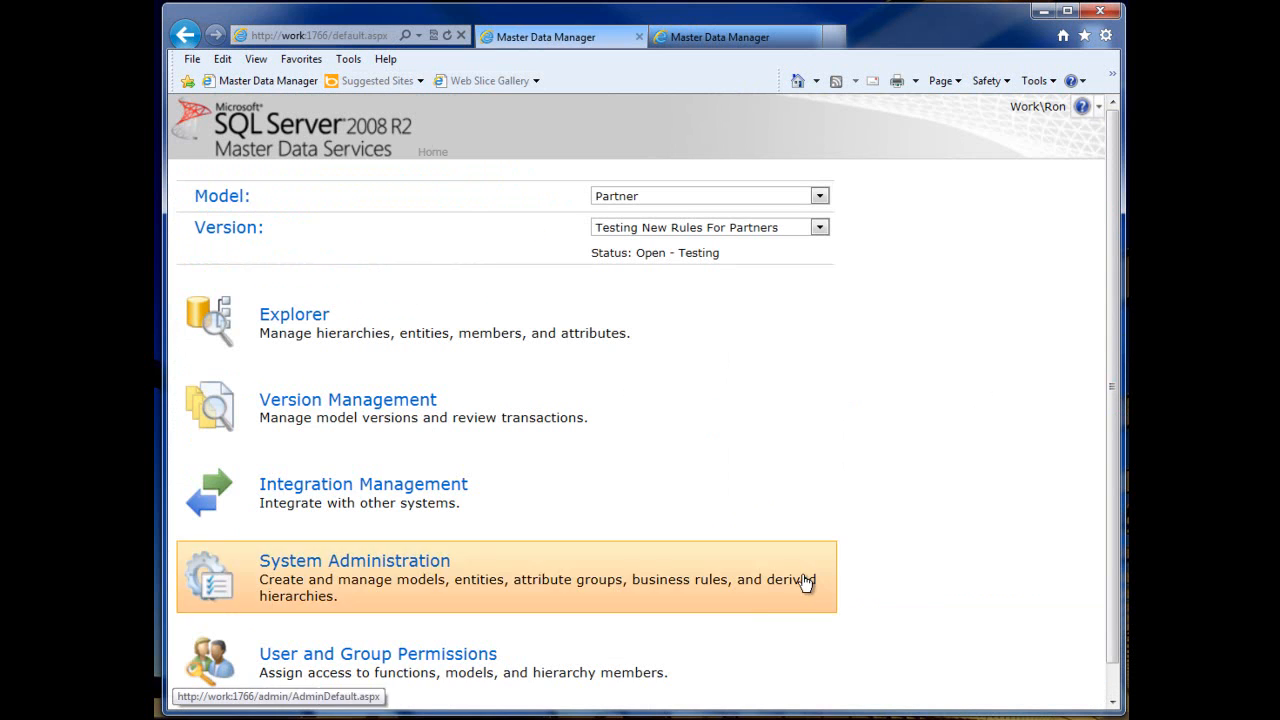
{"action": "left_click", "coordinate": [546, 575]}
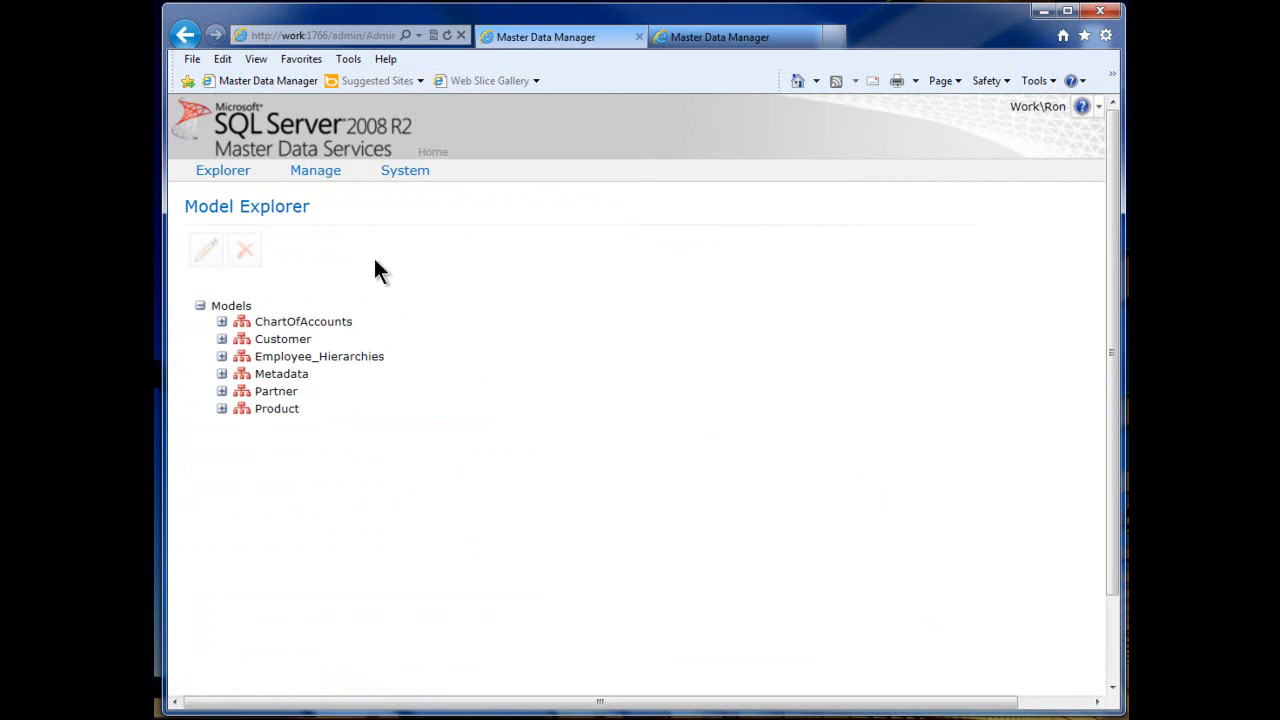
{"action": "mouse_move", "coordinate": [313, 178]}
{"action": "left_click", "coordinate": [354, 289]}
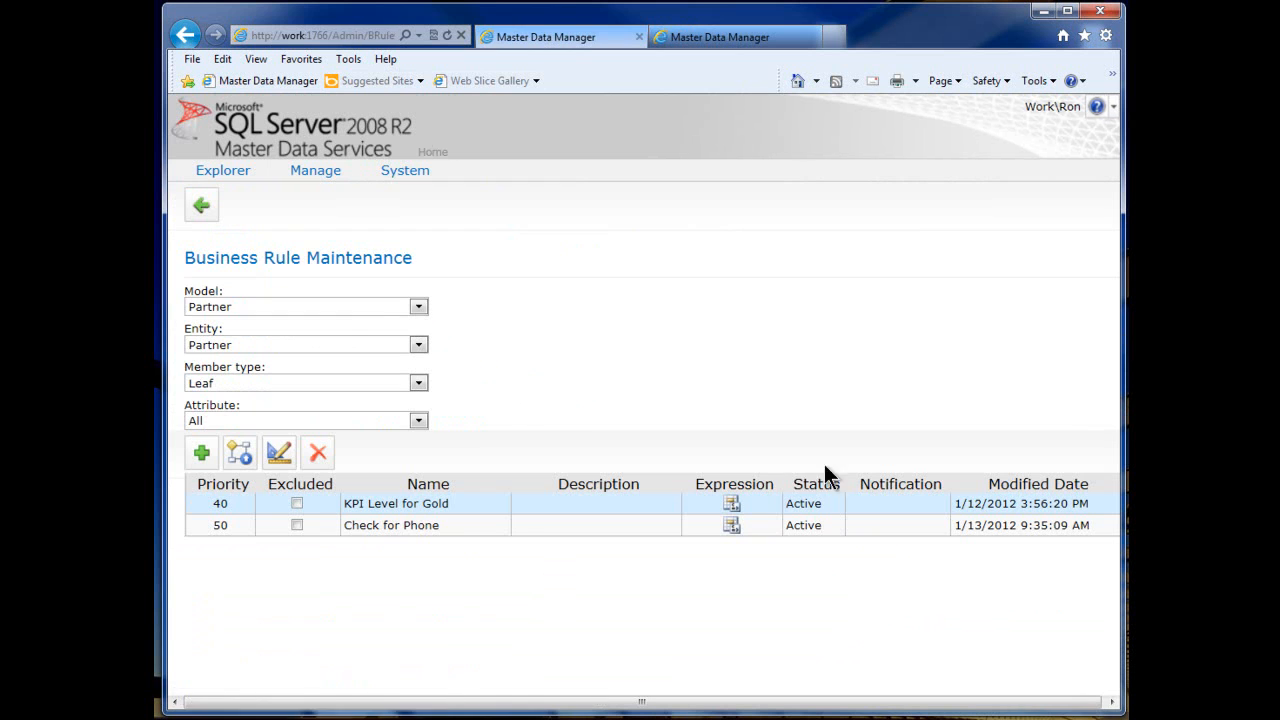